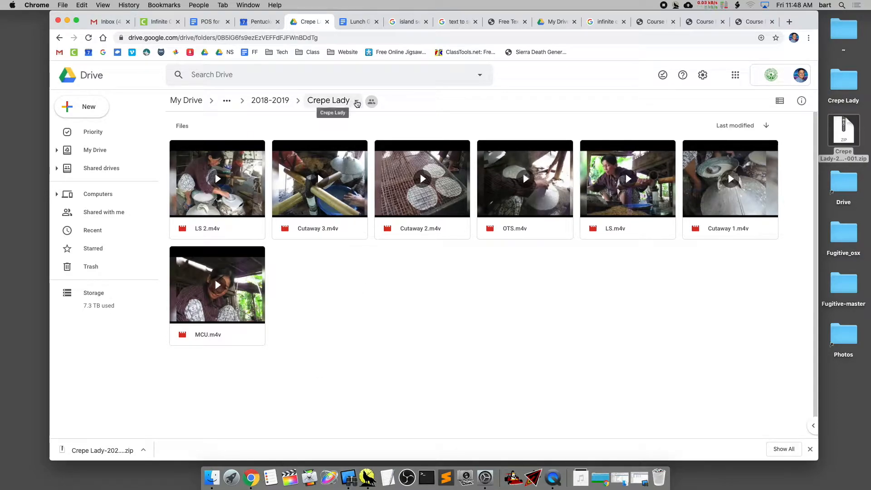
Show the Download option for the Crepe Lady folder without downloading it
{"action": "left_click", "coordinate": [357, 102]}
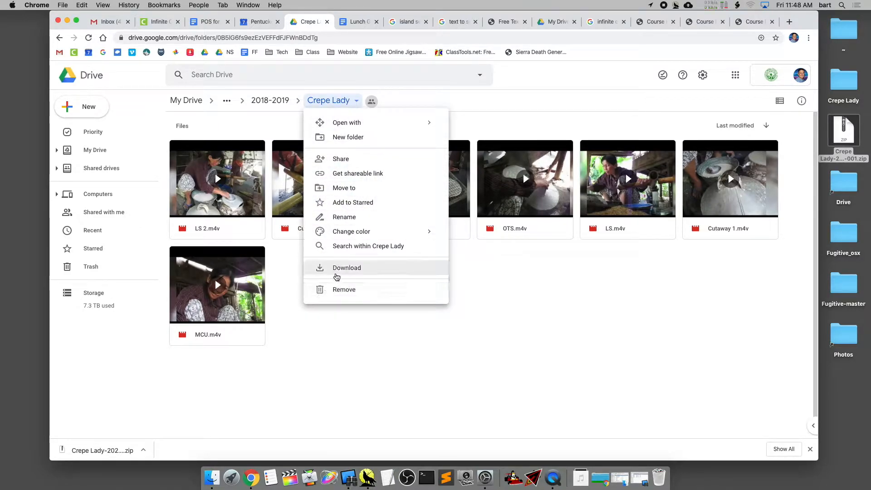
{"action": "left_click", "coordinate": [532, 271]}
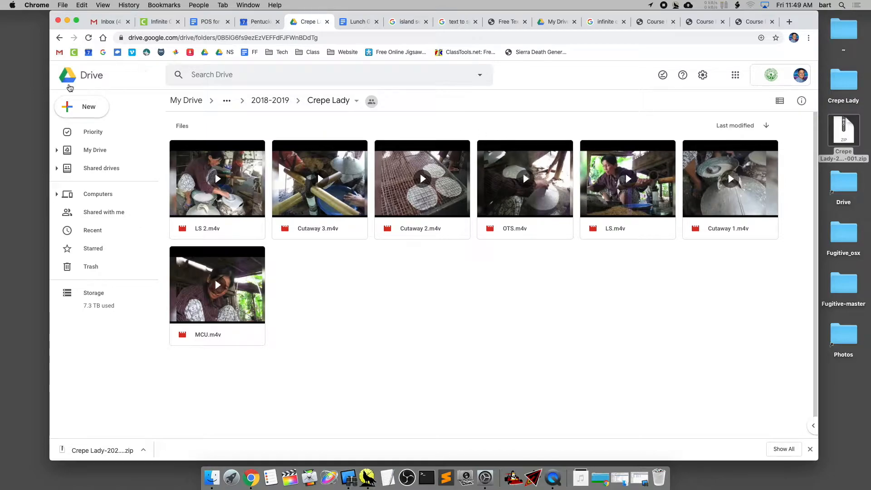
Minimize the browser window and move the Crepe Lady ZIP archive on the desktop to the trash
{"action": "left_click", "coordinate": [66, 20]}
{"action": "left_click", "coordinate": [844, 133]}
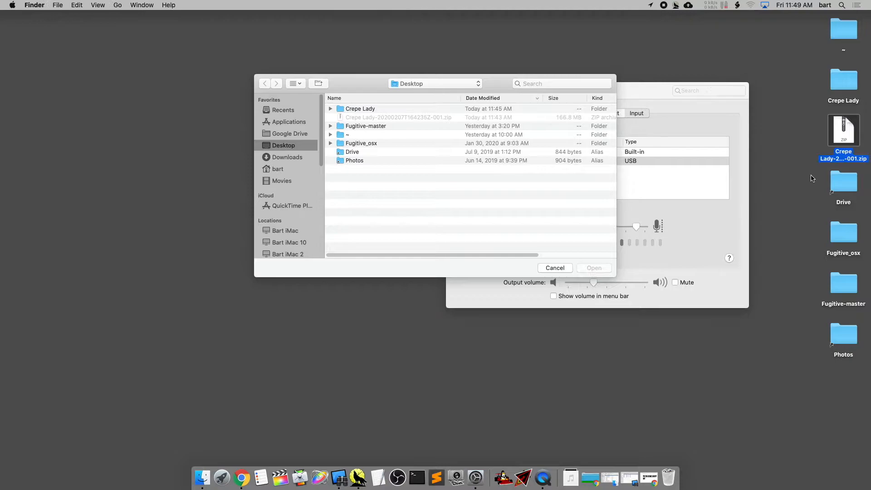
{"action": "left_click", "coordinate": [840, 82]}
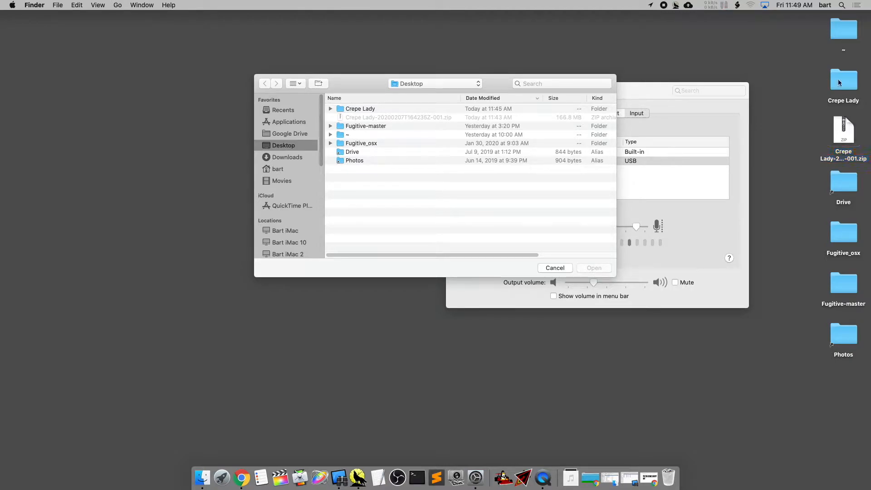
{"action": "left_click", "coordinate": [844, 142]}
{"action": "key", "text": "super+BackSpace"}
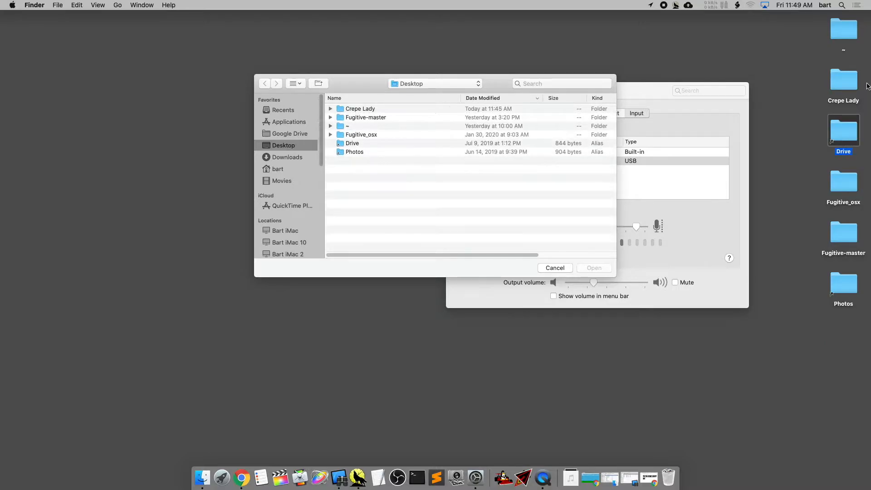
Open the Crepe Lady folder on the desktop, inspect its video clips and close the window
{"action": "double_click", "coordinate": [844, 80]}
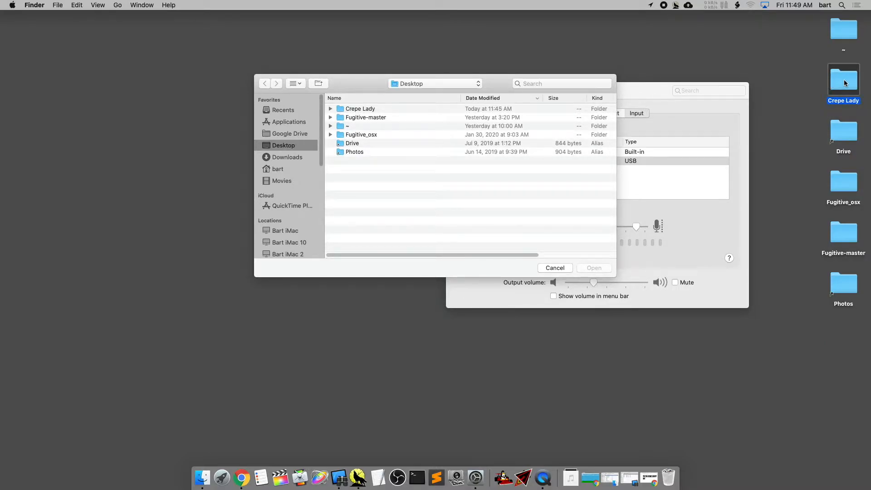
{"action": "left_click_drag", "start_coordinate": [497, 150], "coordinate": [593, 80]}
{"action": "left_click", "coordinate": [528, 151]}
{"action": "left_click", "coordinate": [528, 167]}
{"action": "left_click", "coordinate": [526, 123]}
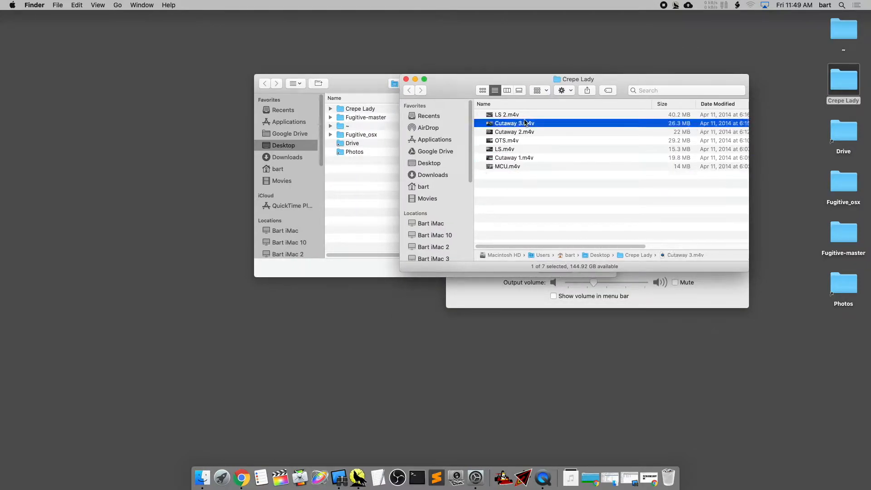
{"action": "left_click", "coordinate": [406, 79]}
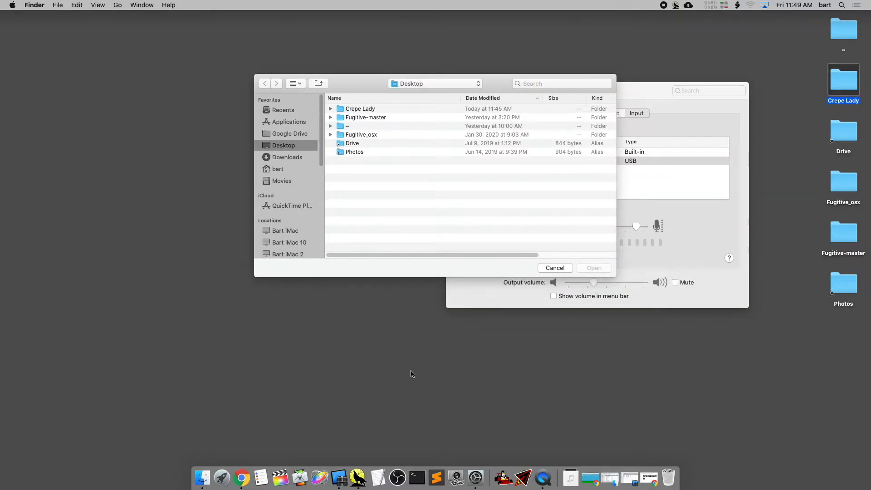
{"action": "left_click", "coordinate": [280, 482]}
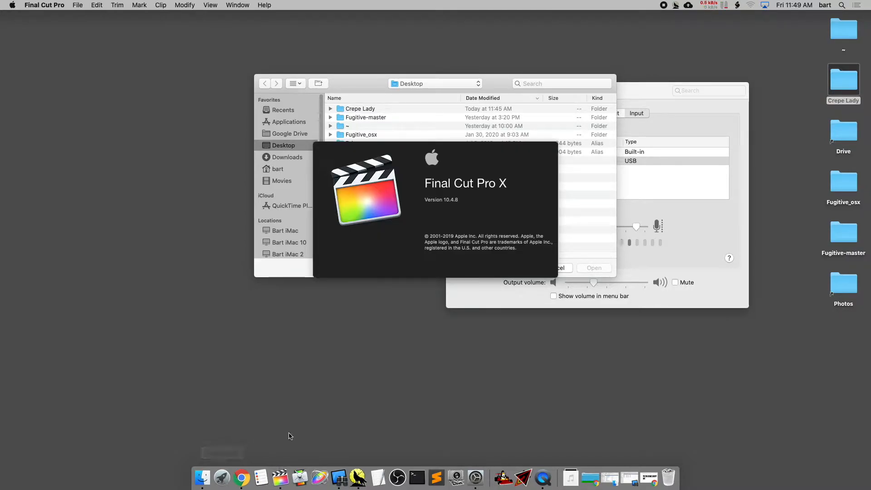
{"action": "right_click", "coordinate": [276, 476]}
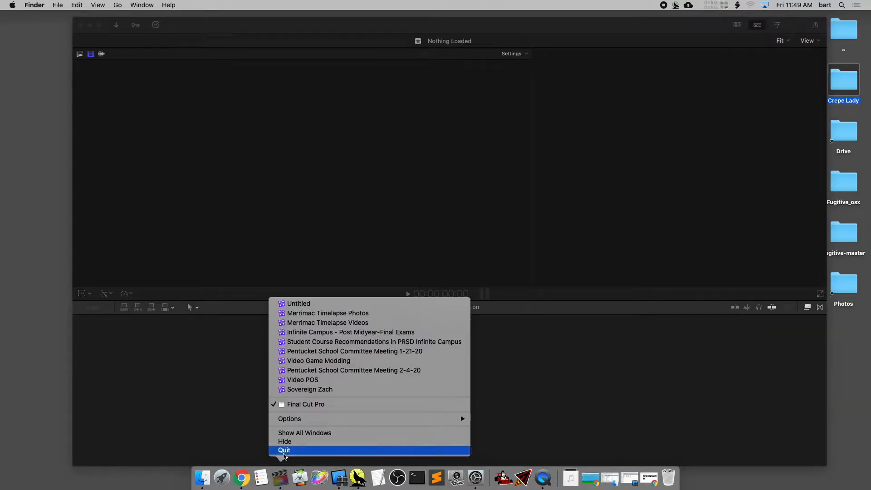
{"action": "left_click", "coordinate": [284, 451]}
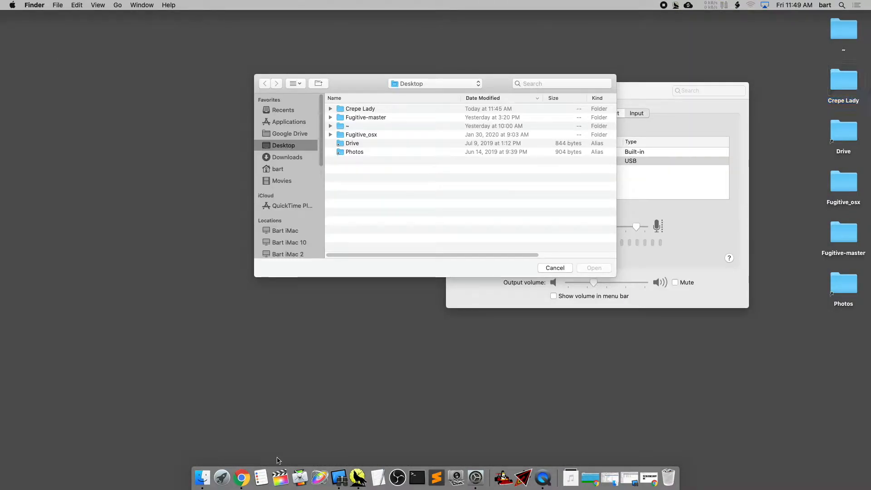
Look through the pages of installed applications in Launchpad
{"action": "left_click", "coordinate": [222, 479]}
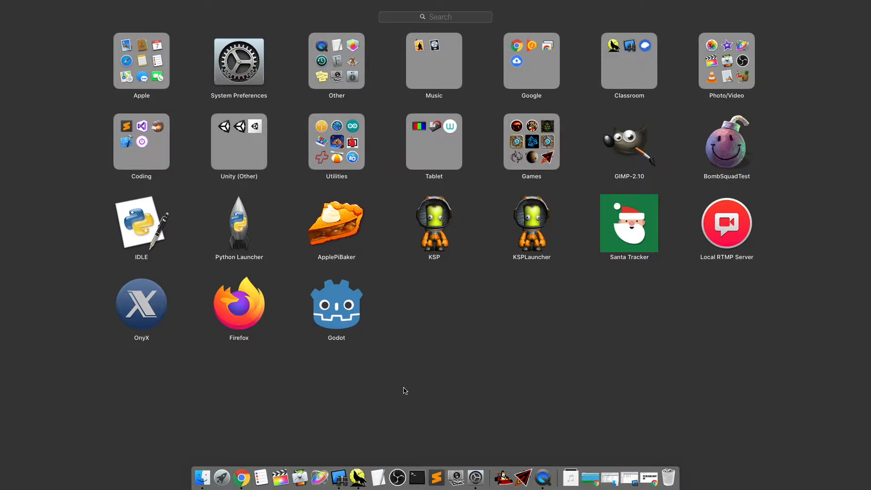
{"action": "scroll", "coordinate": [433, 339], "scroll_direction": "left", "scroll_amount": 1}
{"action": "scroll", "coordinate": [439, 333], "scroll_direction": "right", "scroll_amount": 1}
{"action": "scroll", "coordinate": [437, 328], "scroll_direction": "right", "scroll_amount": 1}
{"action": "scroll", "coordinate": [435, 326], "scroll_direction": "right", "scroll_amount": 1}
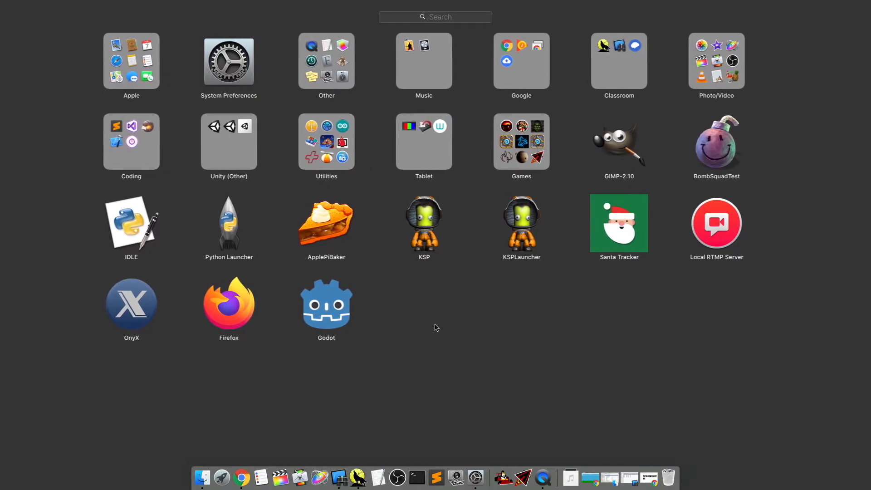
{"action": "scroll", "coordinate": [433, 330], "scroll_direction": "left", "scroll_amount": 1}
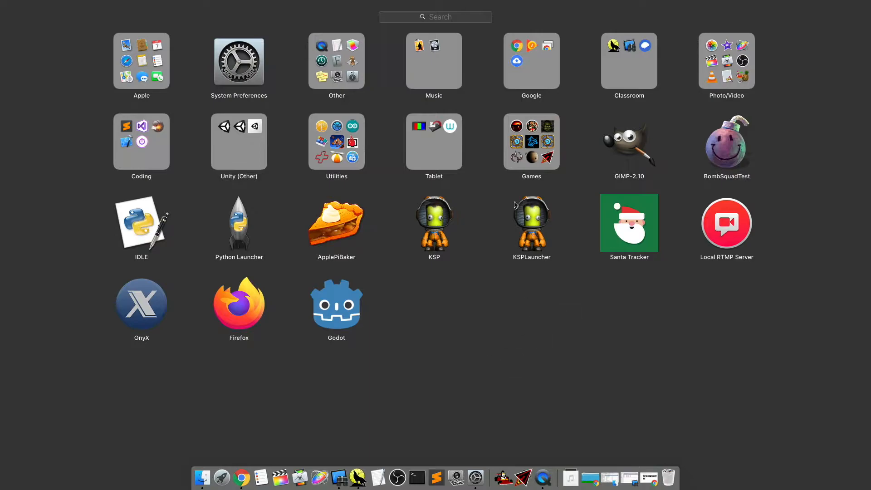
Move the Local RTMP Server icon to the end of the Launchpad grid and close Launchpad
{"action": "left_click_drag", "start_coordinate": [558, 287], "coordinate": [628, 309]}
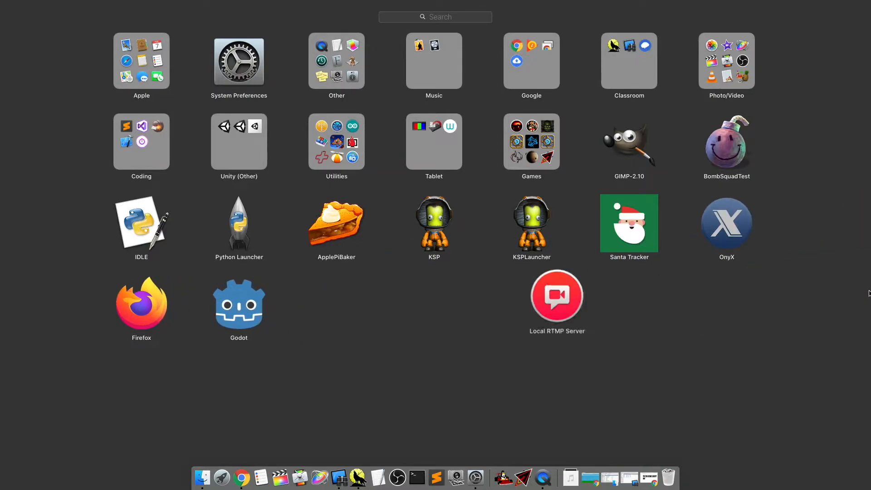
{"action": "left_click_drag", "start_coordinate": [755, 326], "coordinate": [581, 318]}
{"action": "left_click", "coordinate": [478, 312]}
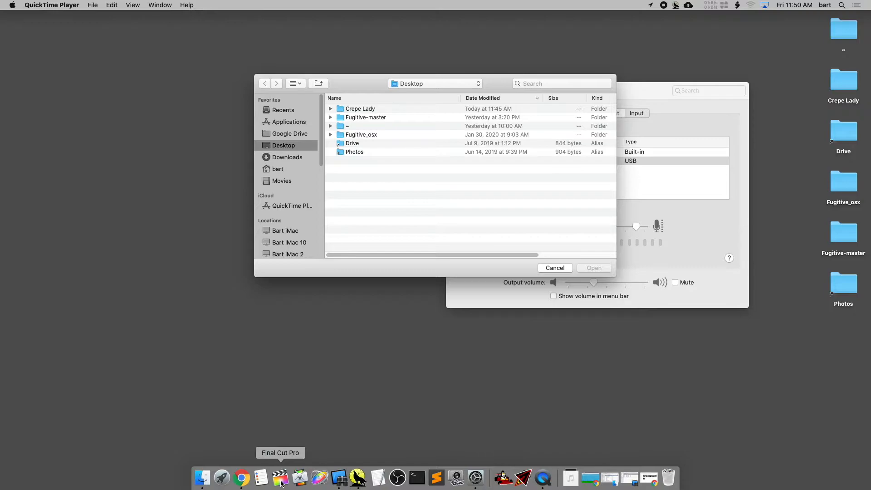
Search Launchpad for "fina", place Final Cut Pro in the Dock and close Launchpad
{"action": "left_click", "coordinate": [222, 478]}
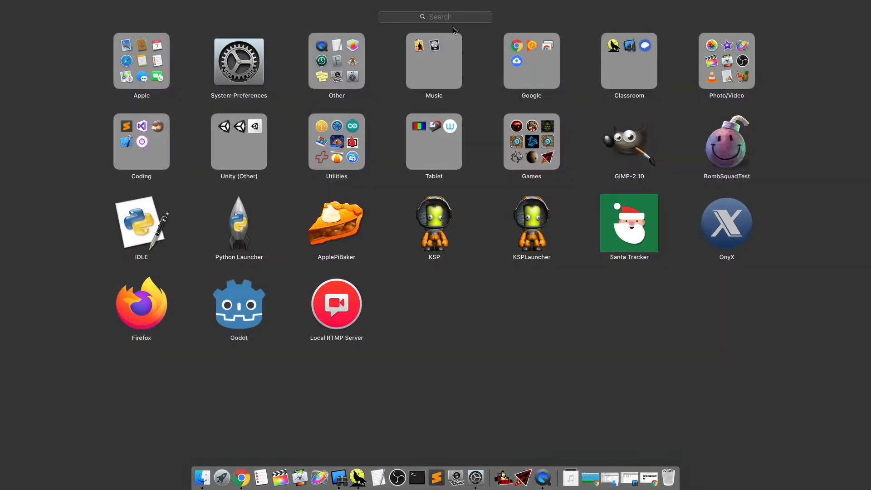
{"action": "type", "text": "fina"}
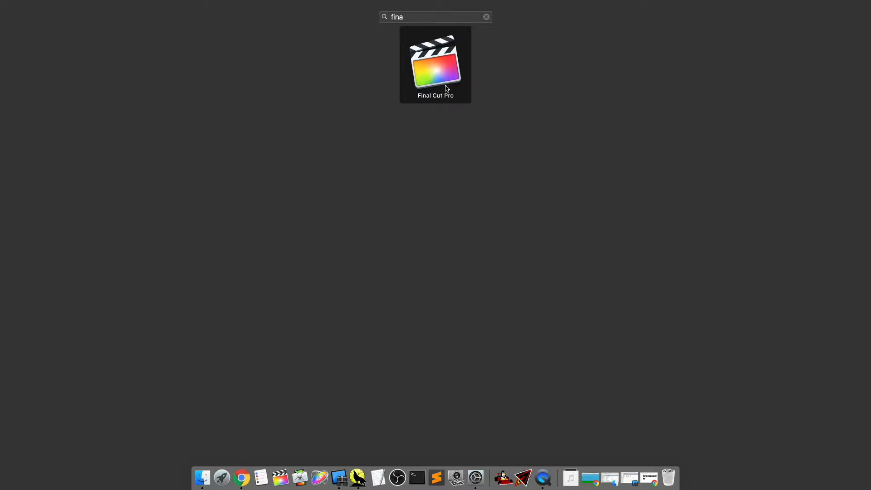
{"action": "left_click_drag", "start_coordinate": [453, 89], "coordinate": [284, 485]}
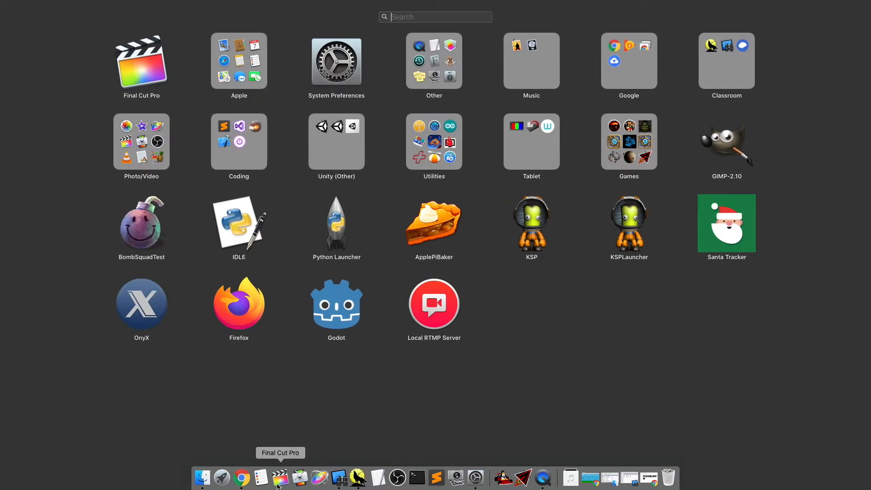
{"action": "left_click", "coordinate": [312, 425]}
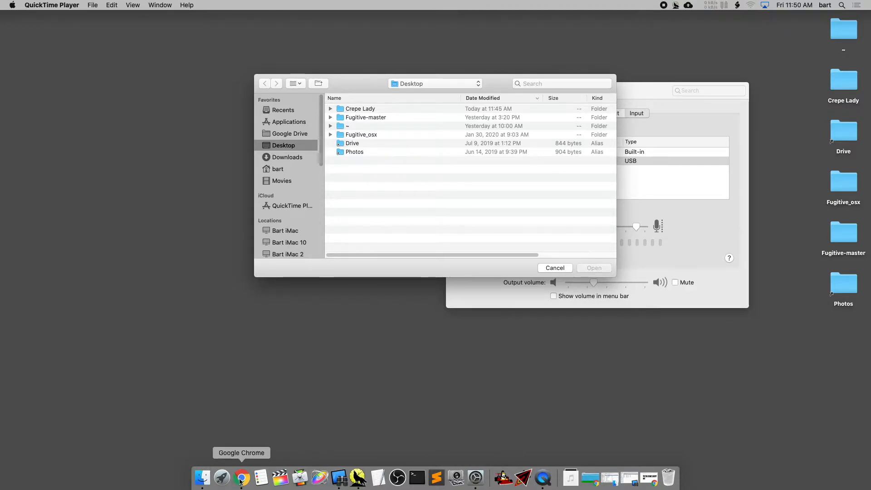
Open Final Cut Pro and look through the contents of the three existing libraries
{"action": "left_click", "coordinate": [280, 478]}
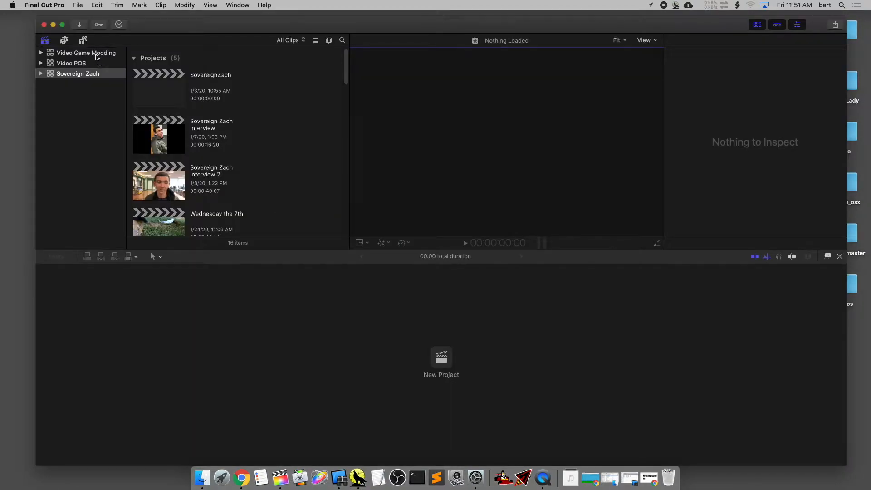
{"action": "left_click", "coordinate": [97, 57]}
{"action": "left_click", "coordinate": [86, 63]}
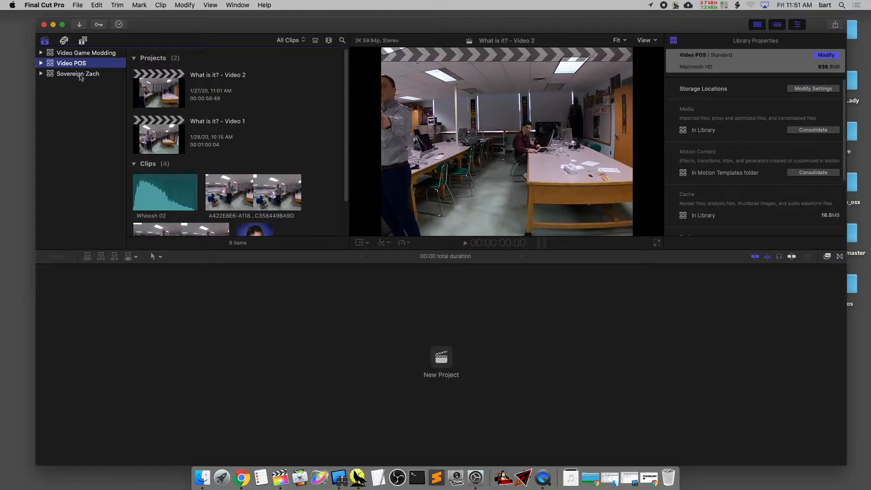
{"action": "left_click", "coordinate": [80, 75]}
{"action": "left_click", "coordinate": [82, 66]}
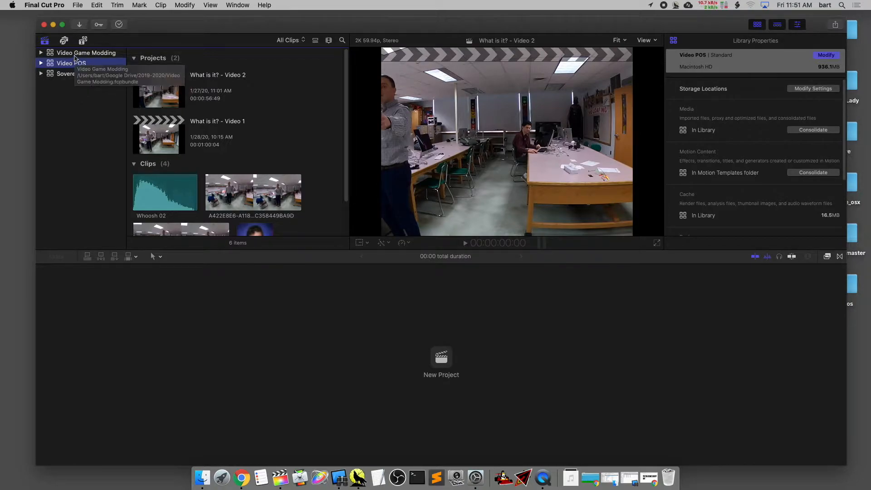
{"action": "left_click", "coordinate": [77, 55]}
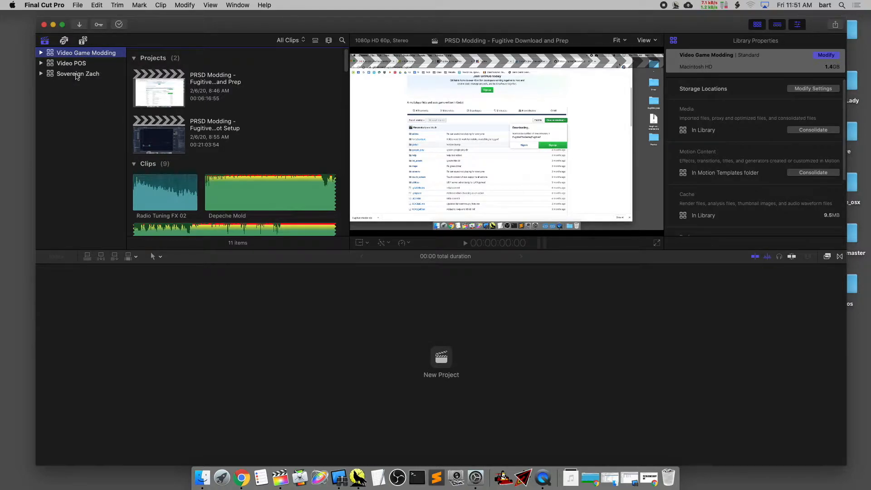
{"action": "left_click", "coordinate": [77, 76]}
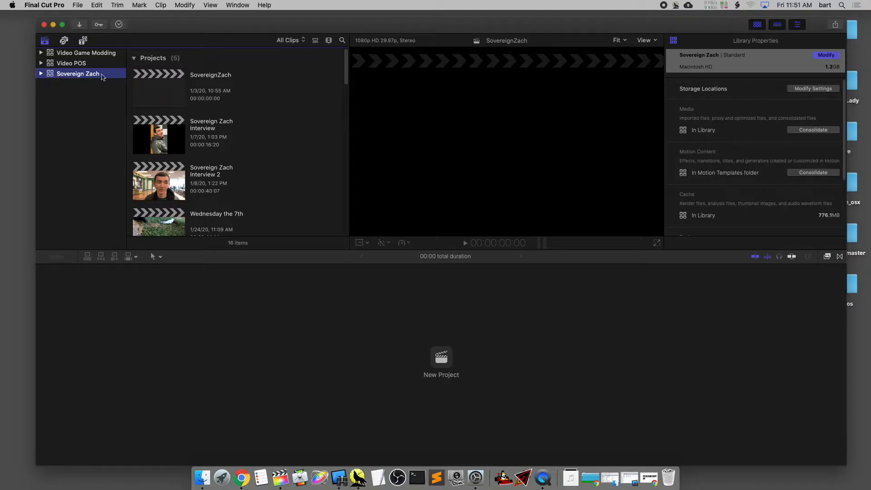
{"action": "left_click", "coordinate": [41, 73]}
{"action": "left_click", "coordinate": [41, 73]}
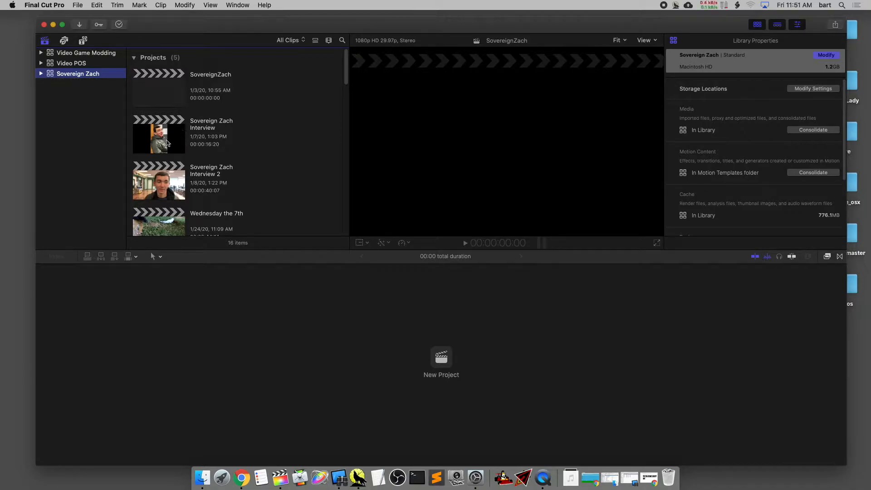
Open the first interview project in the third library, raise the sound volume and play the timeline from the start
{"action": "double_click", "coordinate": [166, 143]}
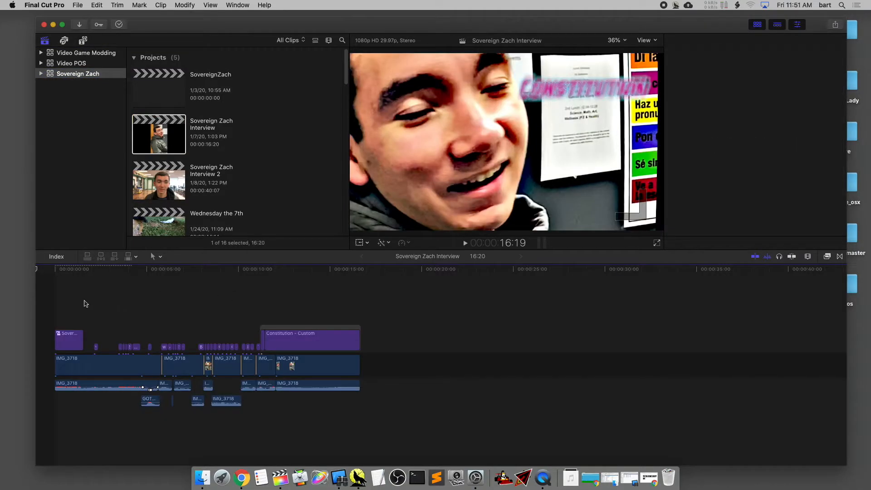
{"action": "left_click", "coordinate": [71, 269]}
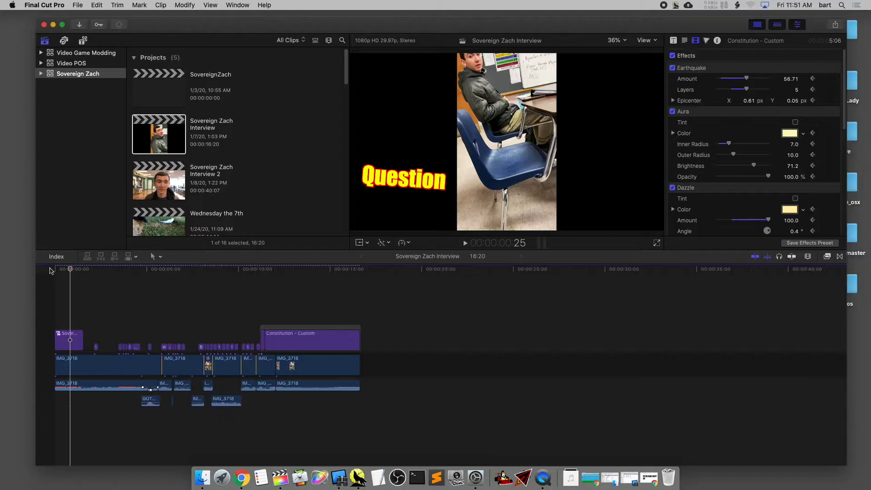
{"action": "key", "text": "XF86AudioRaiseVolume"}
{"action": "key", "text": "XF86AudioRaiseVolume"}
{"action": "key", "text": "XF86AudioRaiseVolume"}
{"action": "key", "text": "XF86AudioRaiseVolume"}
{"action": "key", "text": "XF86AudioRaiseVolume"}
{"action": "key", "text": "XF86AudioRaiseVolume"}
{"action": "key", "text": "XF86AudioRaiseVolume"}
{"action": "key", "text": "XF86AudioRaiseVolume"}
{"action": "key", "text": "XF86AudioRaiseVolume"}
{"action": "key", "text": "XF86AudioRaiseVolume"}
{"action": "key", "text": "XF86AudioRaiseVolume"}
{"action": "left_click", "coordinate": [51, 271]}
{"action": "key", "text": "space"}
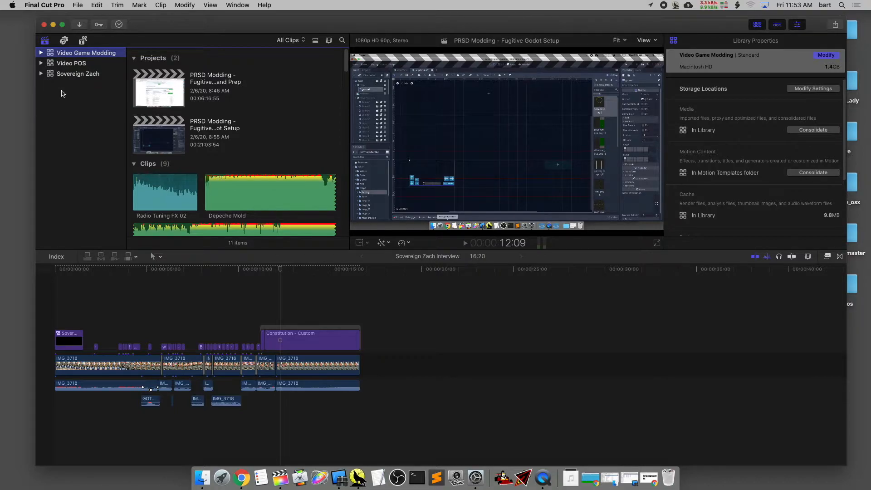
Create a new library named "Crepe Lady" and save it in the 2019-2020 folder
{"action": "left_click", "coordinate": [76, 5]}
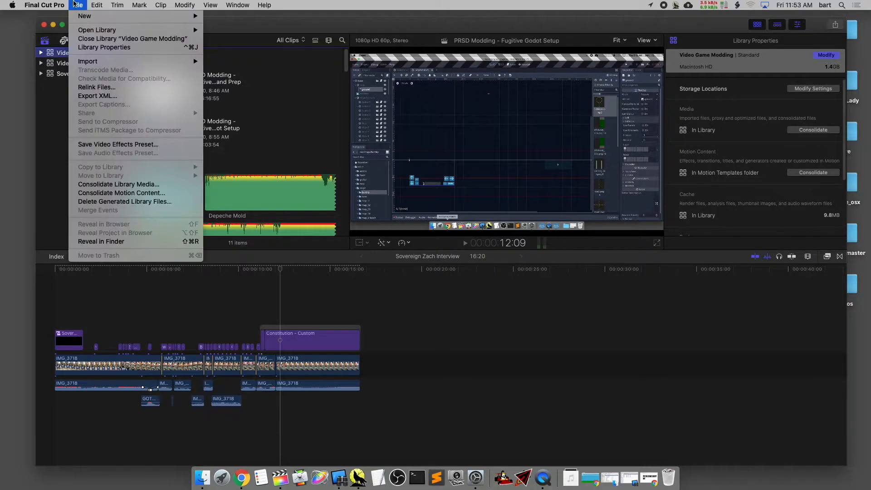
{"action": "mouse_move", "coordinate": [84, 16]}
{"action": "left_click", "coordinate": [226, 36]}
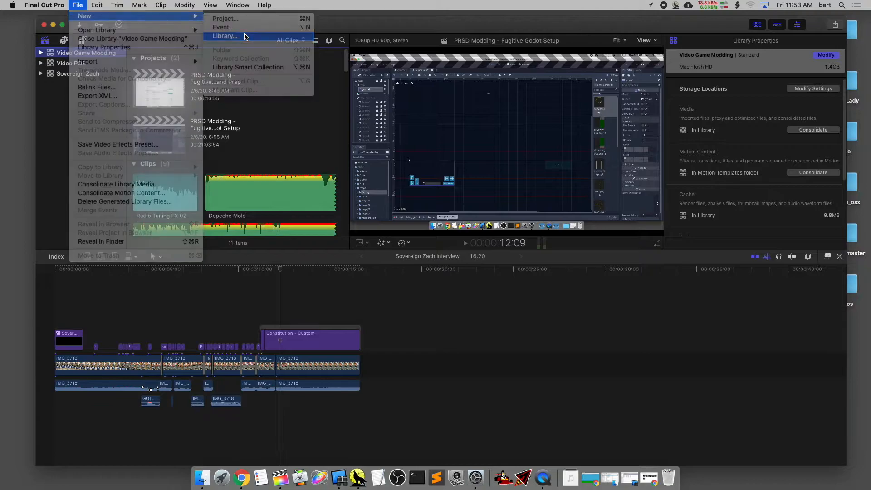
{"action": "type", "text": "Crepe Lady"}
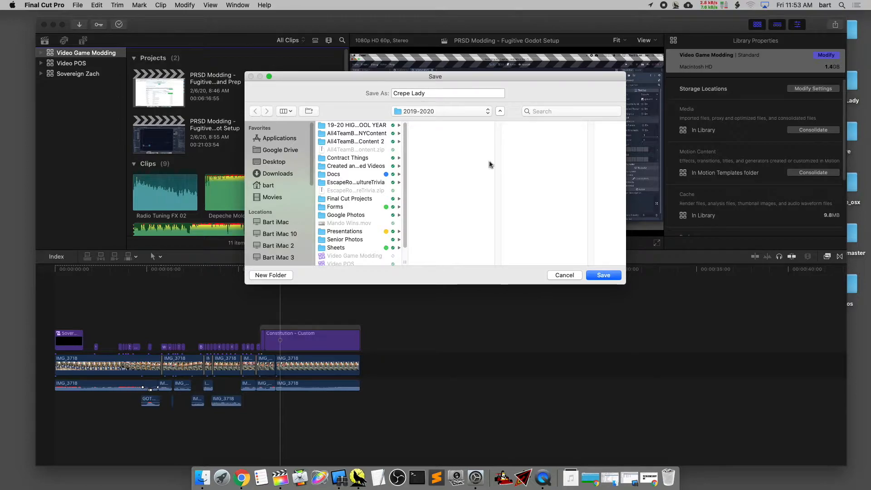
{"action": "left_click", "coordinate": [600, 275]}
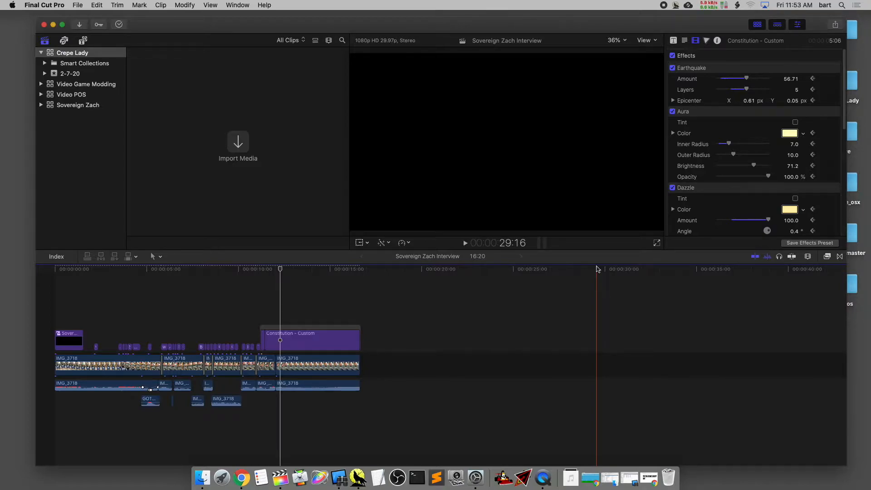
Compare the contents of the existing libraries with the new Crepe Lady library and its 2-7-20 event, ending on Crepe Lady
{"action": "left_click", "coordinate": [83, 53]}
{"action": "left_click", "coordinate": [93, 85]}
{"action": "left_click", "coordinate": [74, 95]}
{"action": "left_click", "coordinate": [74, 104]}
{"action": "left_click", "coordinate": [74, 88]}
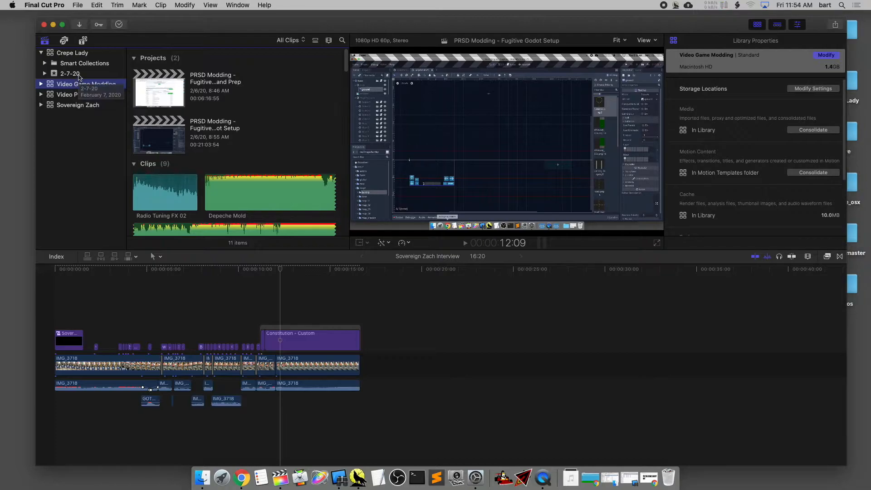
{"action": "left_click", "coordinate": [74, 73]}
{"action": "left_click", "coordinate": [79, 54]}
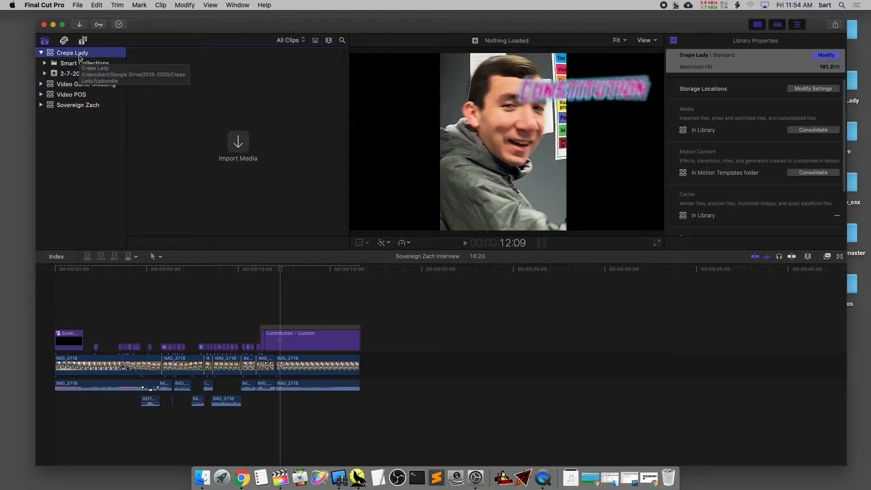
Delete the Smart Collections folder from the Crepe Lady library
{"action": "left_click", "coordinate": [69, 64]}
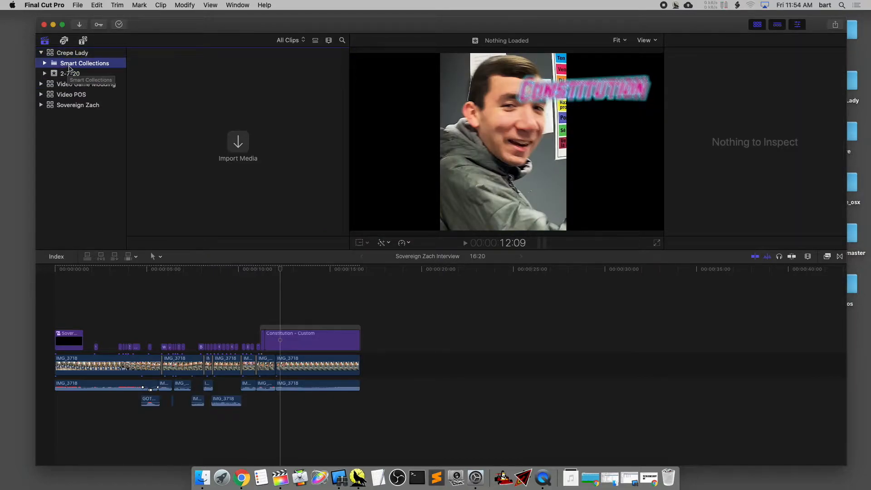
{"action": "right_click", "coordinate": [69, 67]}
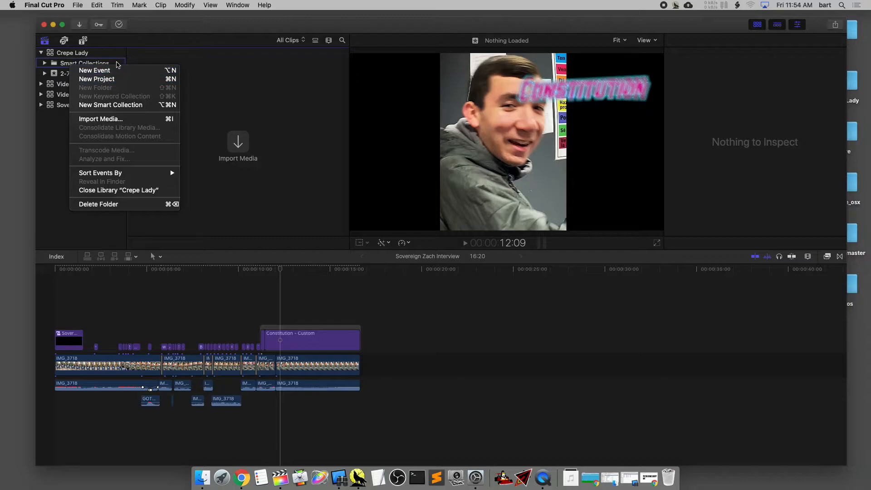
{"action": "left_click", "coordinate": [121, 204]}
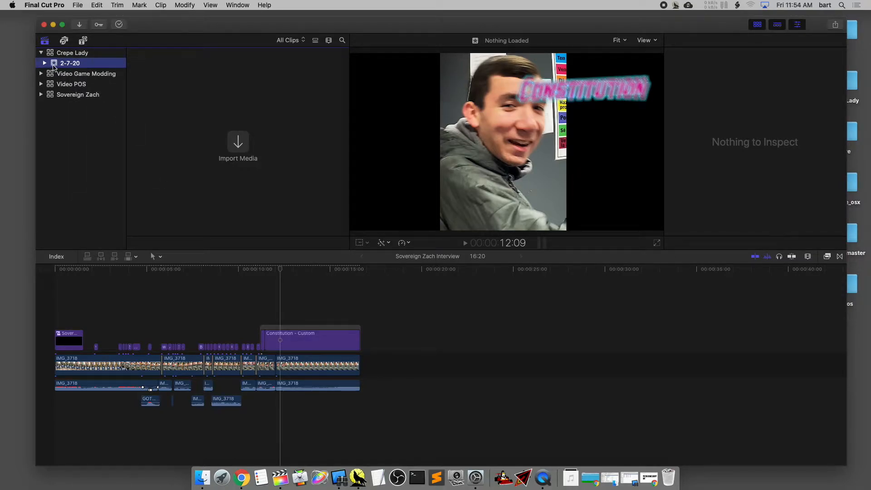
{"action": "left_click", "coordinate": [72, 53]}
{"action": "left_click", "coordinate": [78, 5]}
{"action": "mouse_move", "coordinate": [99, 18]}
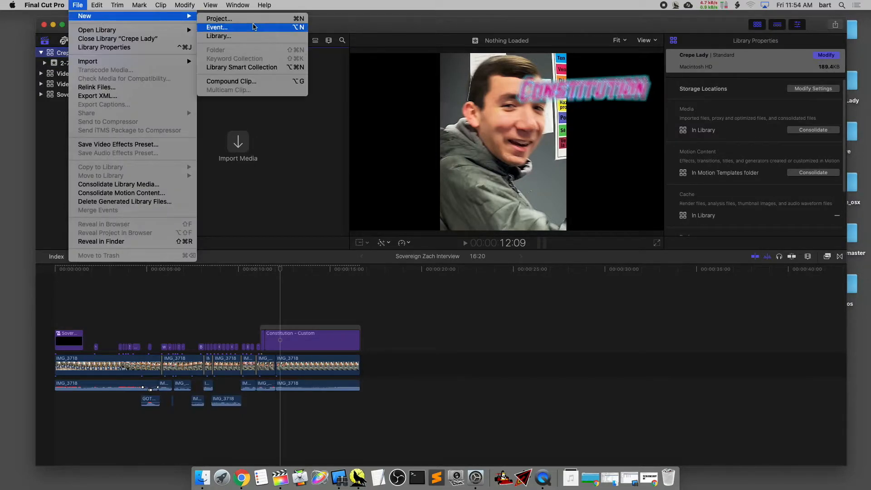
{"action": "left_click", "coordinate": [337, 24]}
Create a new project named "Crepe" in the 2-7-20 event of the Crepe Lady library
{"action": "left_click", "coordinate": [64, 61]}
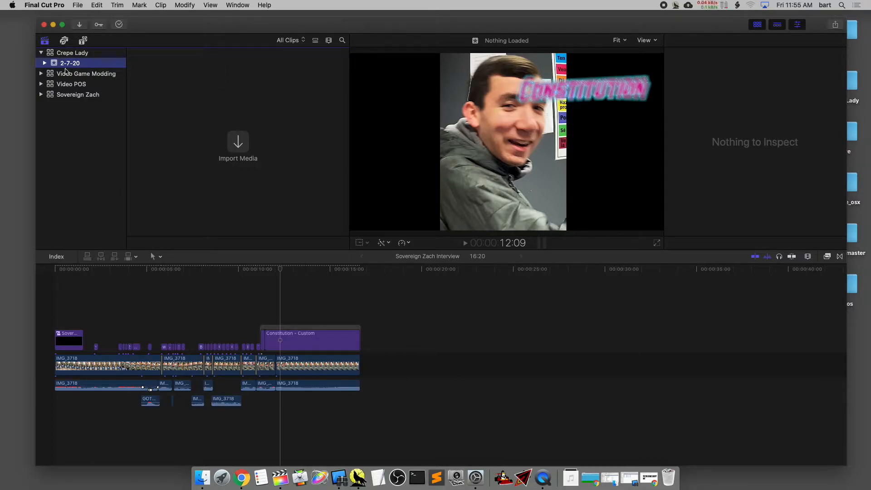
{"action": "left_click", "coordinate": [75, 5]}
{"action": "mouse_move", "coordinate": [86, 18]}
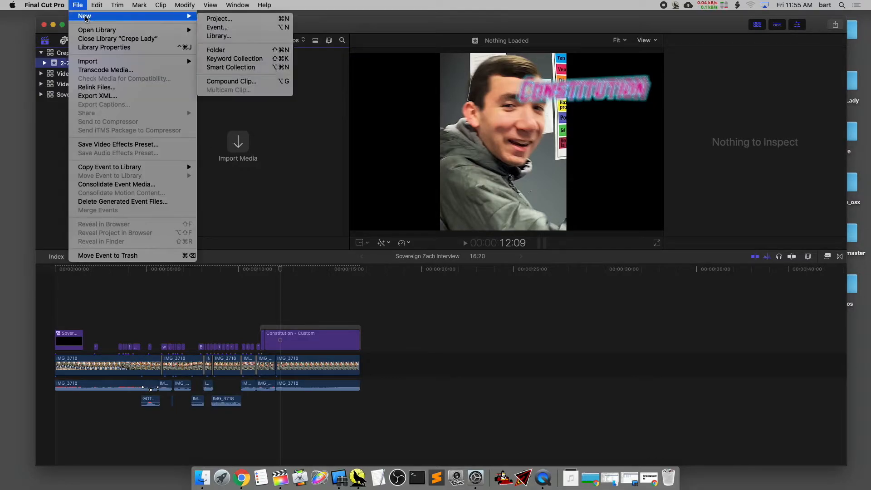
{"action": "left_click", "coordinate": [234, 20]}
{"action": "type", "text": "C"}
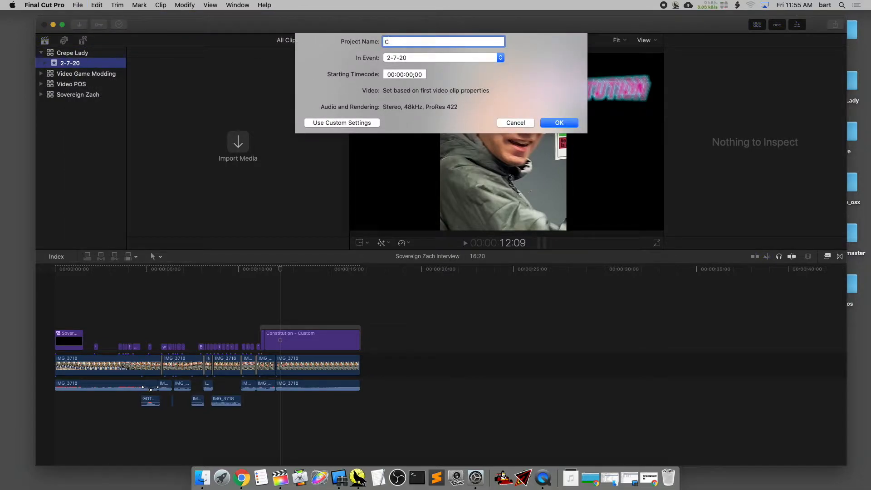
{"action": "type", "text": "repe"}
{"action": "left_click", "coordinate": [547, 124]}
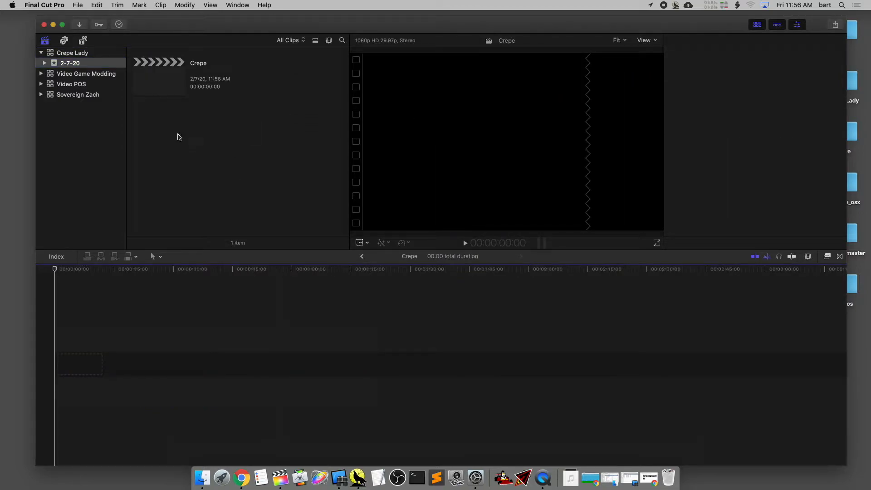
Move the editing window aside to uncover the desktop folders and select the Crepe Lady folder on the desktop
{"action": "left_click_drag", "start_coordinate": [681, 20], "coordinate": [669, 22]}
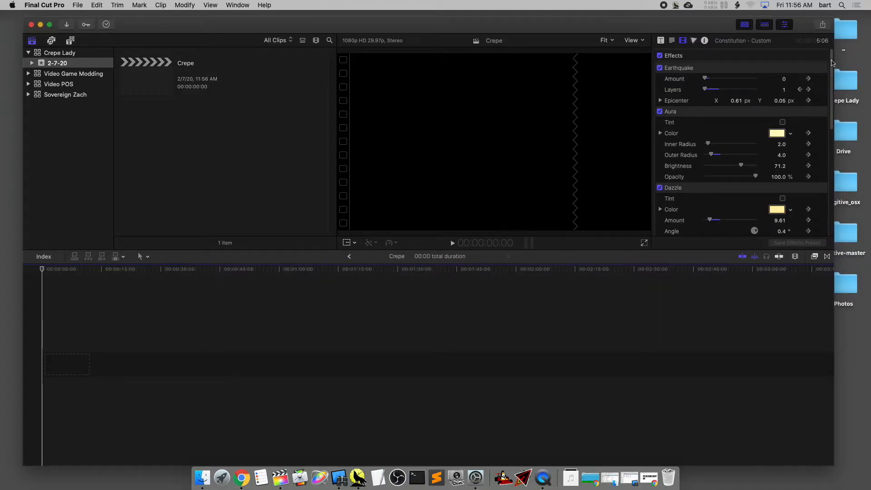
{"action": "left_click_drag", "start_coordinate": [691, 27], "coordinate": [670, 26]}
{"action": "left_click_drag", "start_coordinate": [845, 82], "coordinate": [55, 61]}
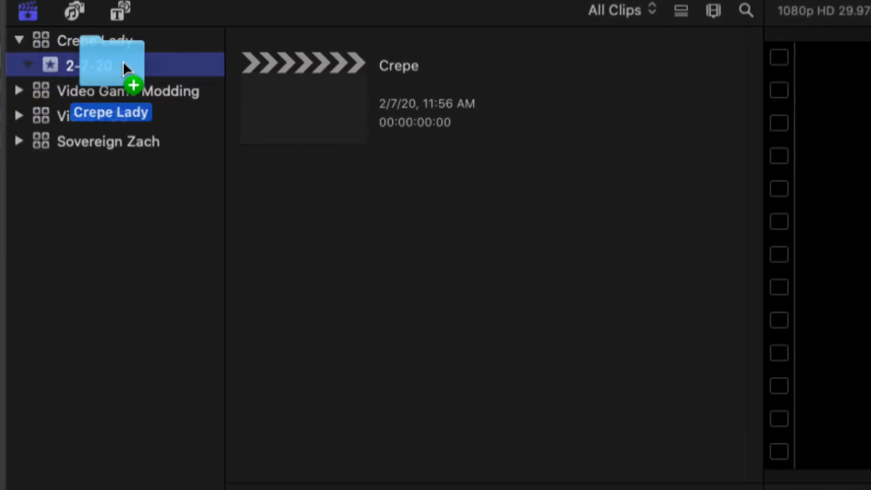
{"action": "left_click_drag", "start_coordinate": [124, 61], "coordinate": [451, 237]}
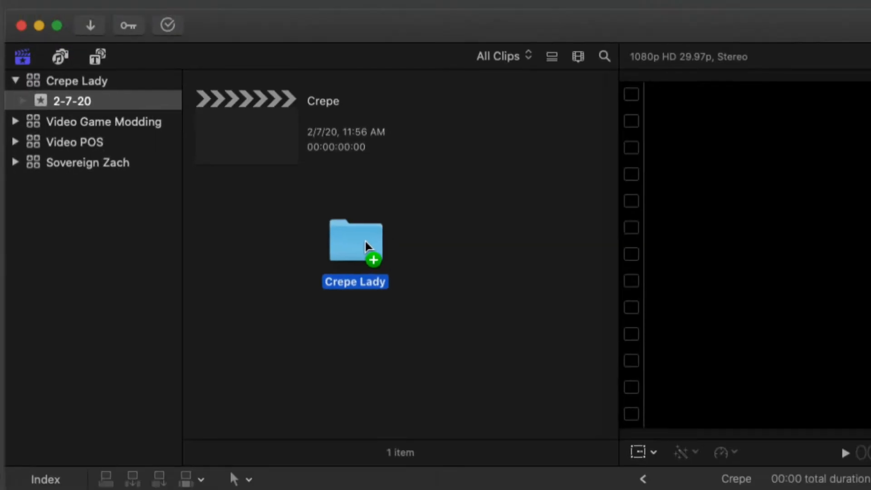
{"action": "left_click_drag", "start_coordinate": [366, 242], "coordinate": [346, 229]}
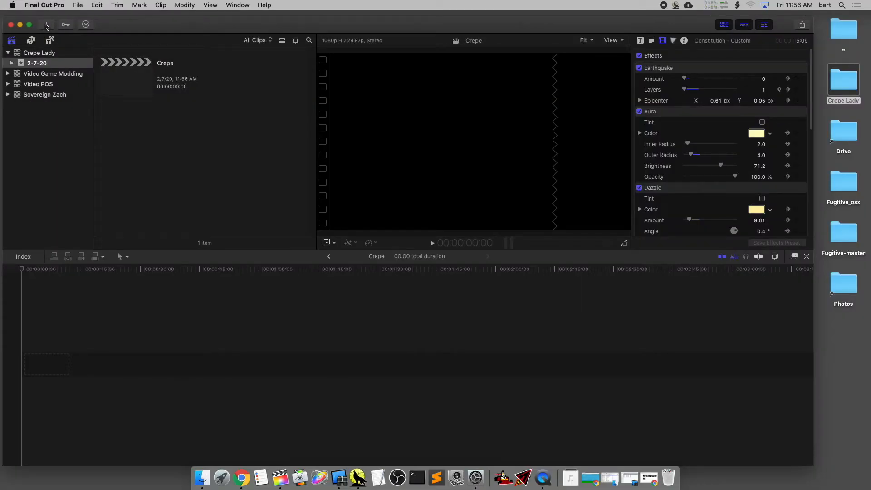
Open the media import window and look through the FaceTime camera, Macintosh HD and Desktop sources
{"action": "left_click", "coordinate": [50, 23]}
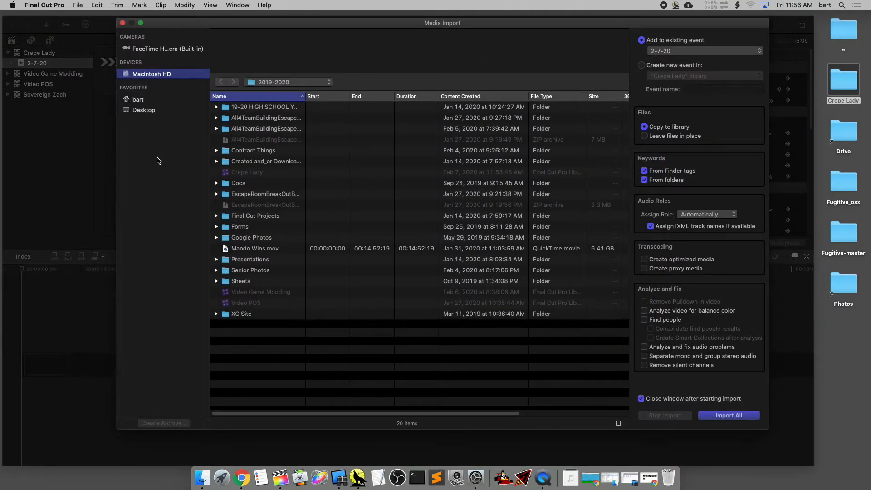
{"action": "left_click", "coordinate": [168, 49]}
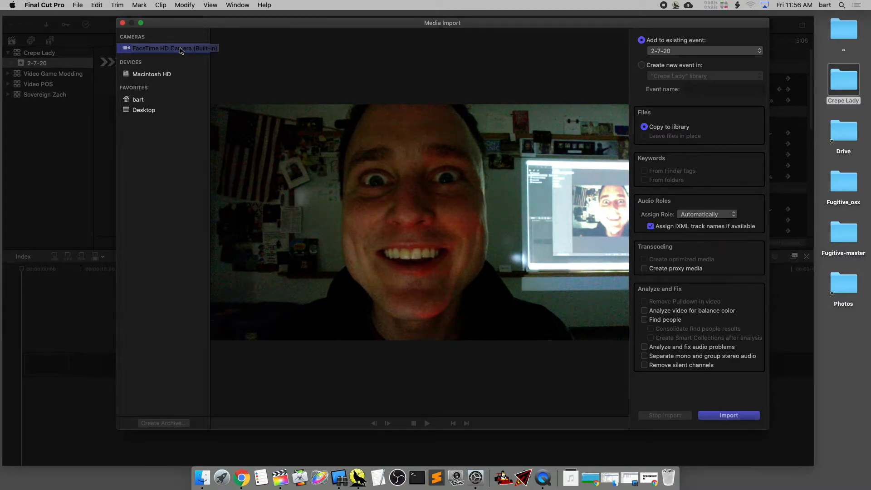
{"action": "left_click", "coordinate": [122, 24]}
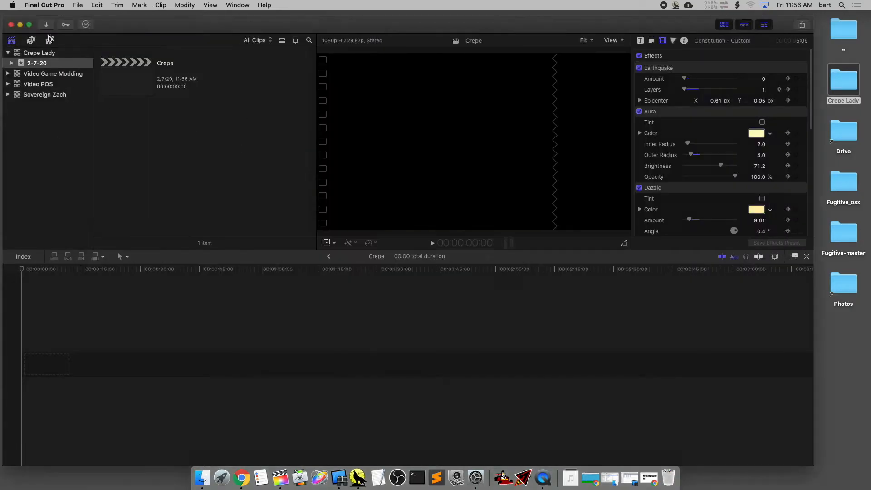
{"action": "key", "text": "super+i"}
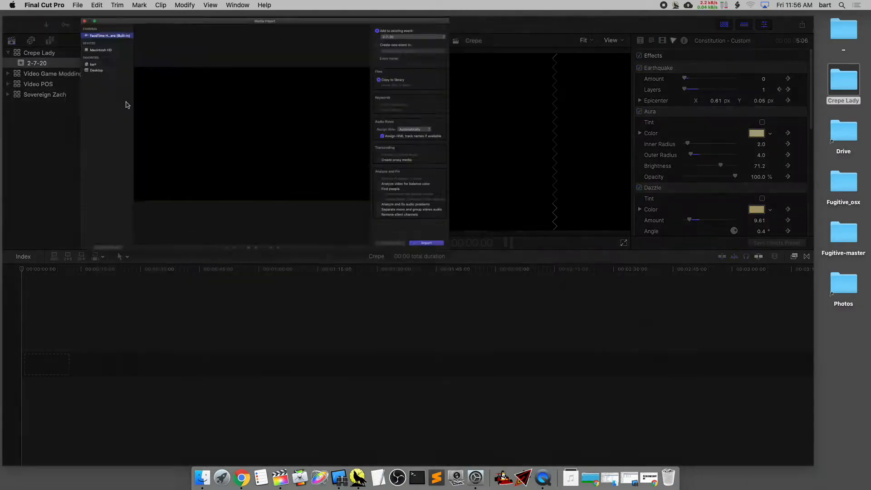
{"action": "left_click", "coordinate": [160, 75]}
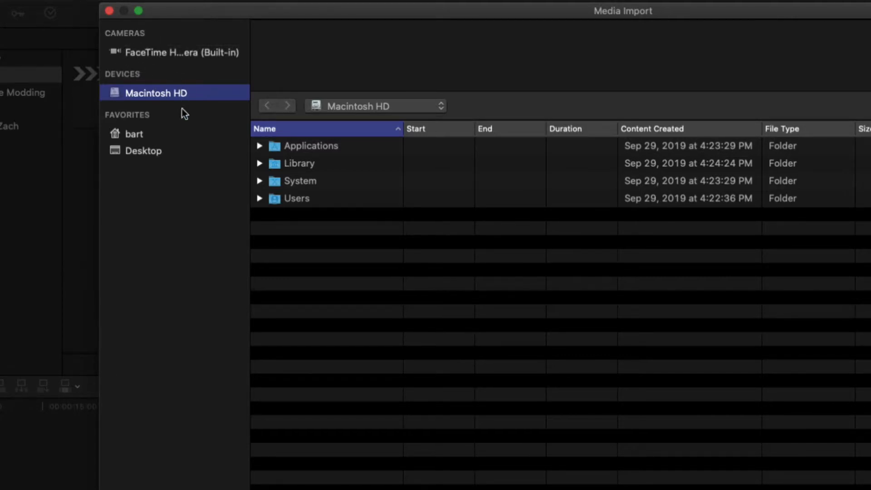
{"action": "left_click", "coordinate": [153, 150]}
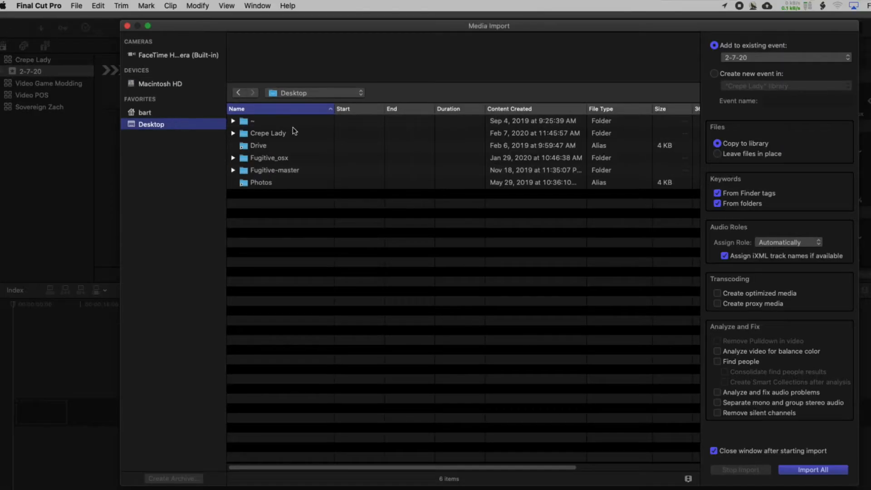
Add the home folder's Downloads folder to the import favorites and open it from there
{"action": "left_click", "coordinate": [154, 113]}
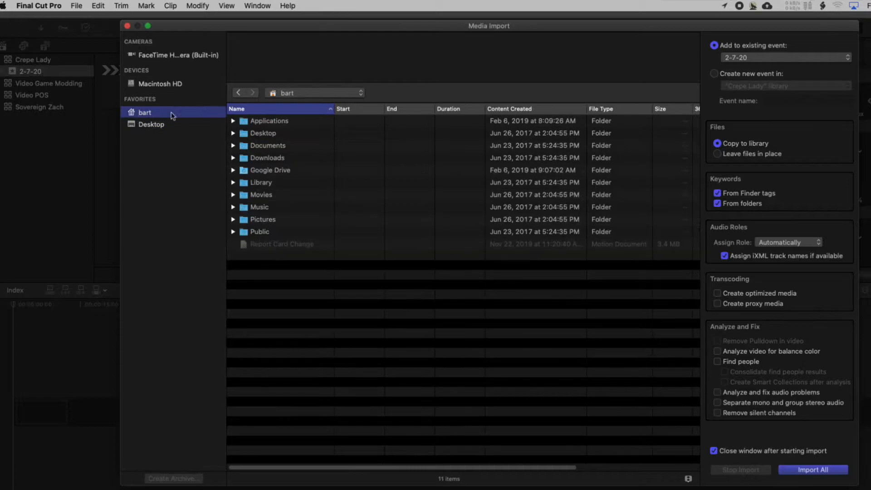
{"action": "left_click", "coordinate": [268, 159]}
{"action": "left_click_drag", "start_coordinate": [263, 162], "coordinate": [171, 132]}
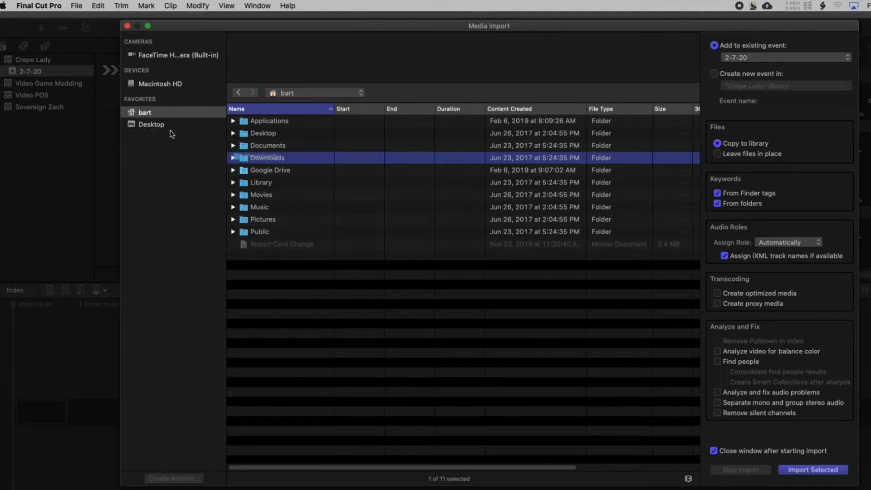
{"action": "right_click", "coordinate": [262, 162]}
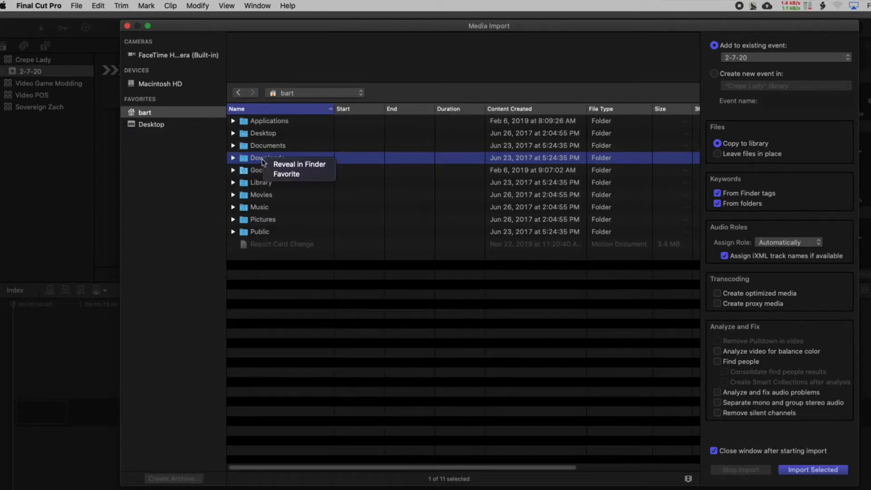
{"action": "left_click", "coordinate": [280, 175]}
{"action": "left_click", "coordinate": [166, 135]}
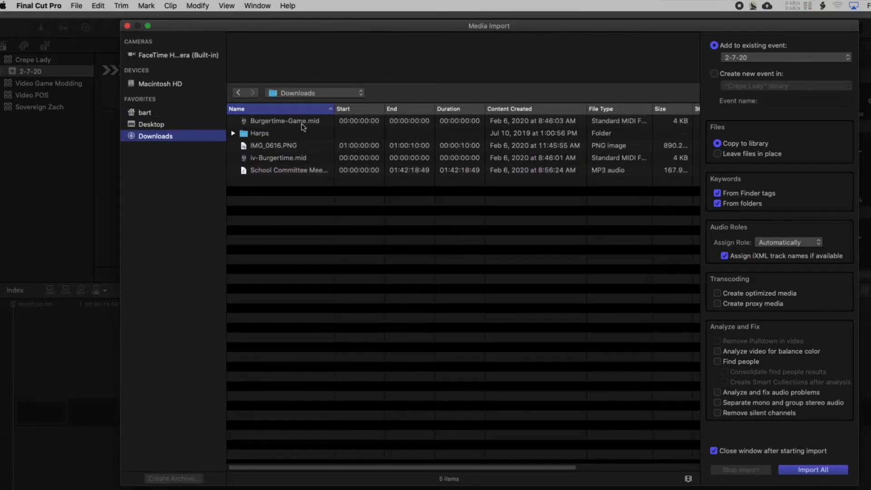
Try to import Burgertime-Game.mid from the Downloads folder into the 2-7-20 event
{"action": "left_click", "coordinate": [307, 121]}
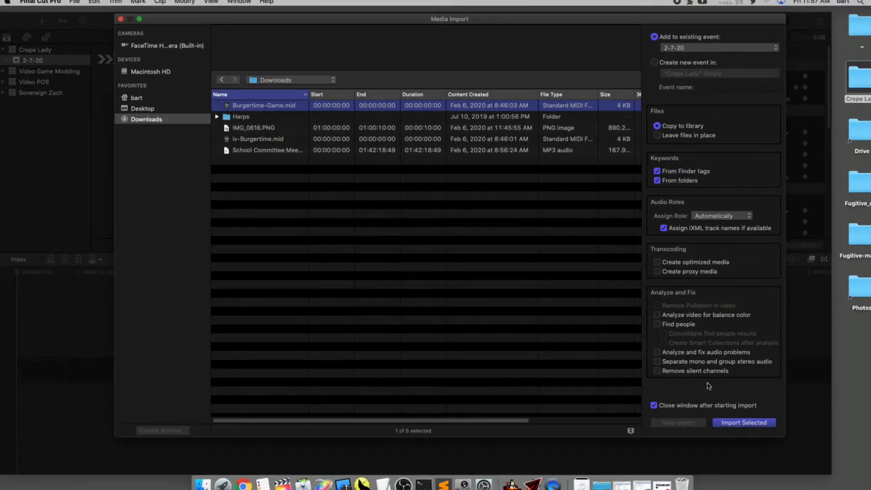
{"action": "left_click", "coordinate": [739, 426]}
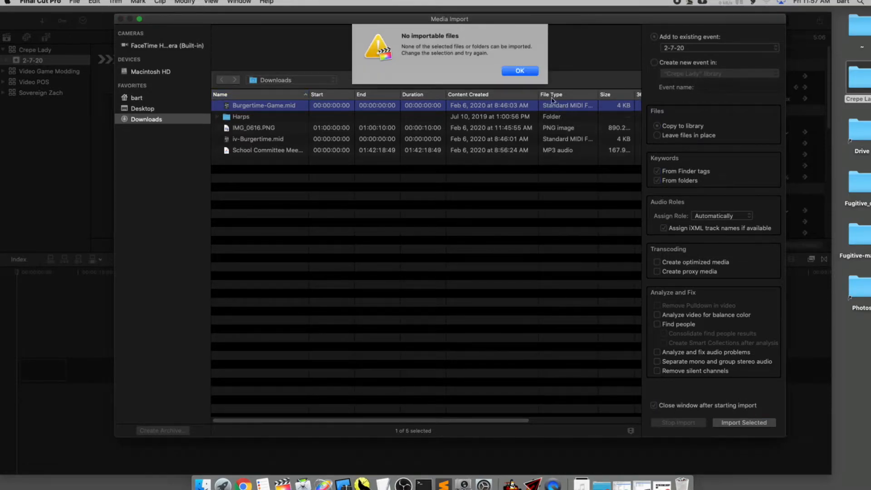
{"action": "left_click", "coordinate": [520, 71]}
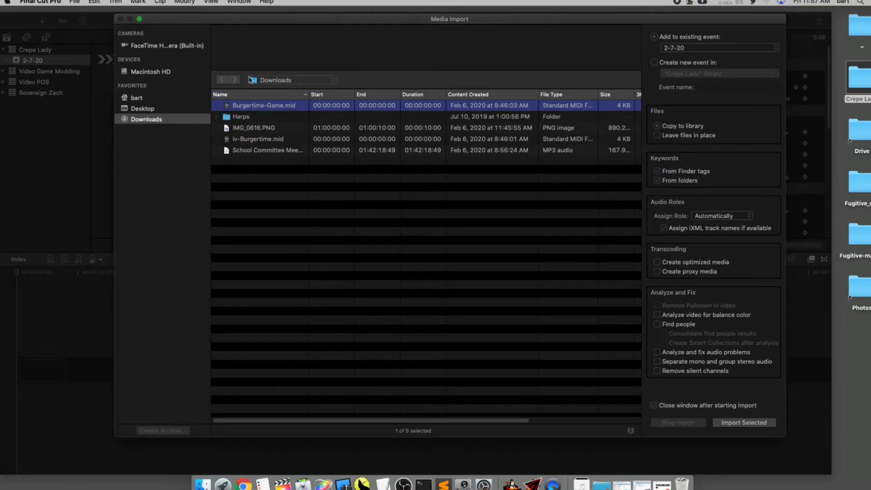
Import all the video clips from the desktop's Crepe Lady folder into the 2-7-20 event, copying them to the library
{"action": "left_click", "coordinate": [154, 112]}
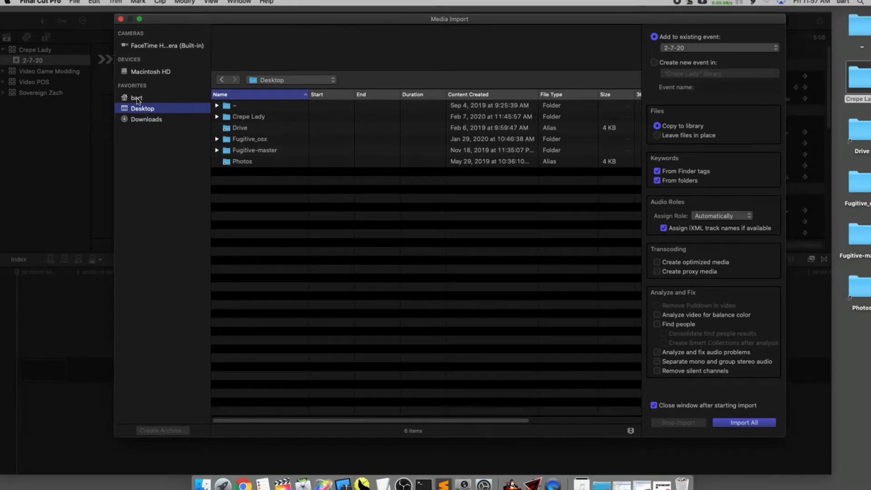
{"action": "left_click", "coordinate": [139, 100]}
{"action": "left_click", "coordinate": [144, 110]}
{"action": "left_click", "coordinate": [279, 117]}
{"action": "double_click", "coordinate": [263, 117]}
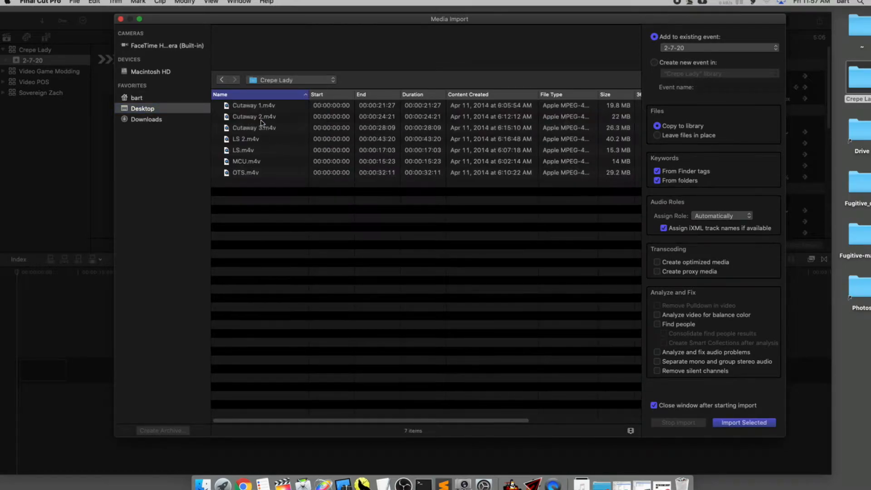
{"action": "key", "text": "super+a"}
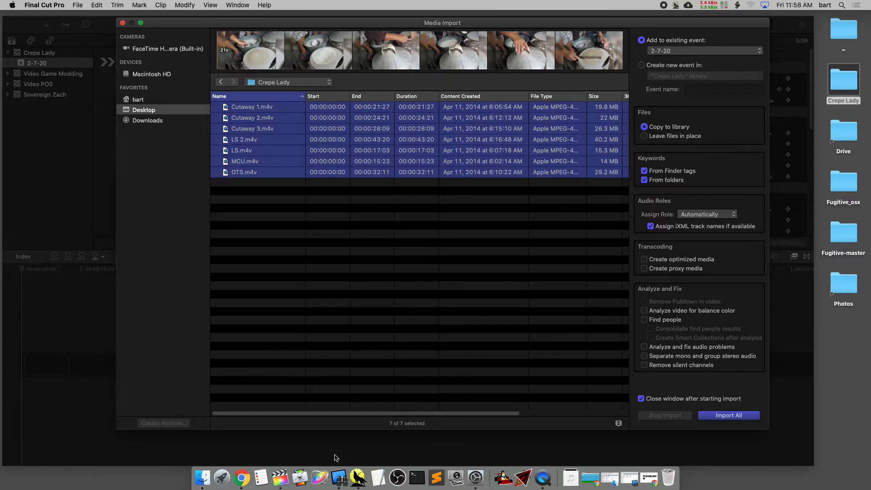
{"action": "left_click", "coordinate": [739, 417]}
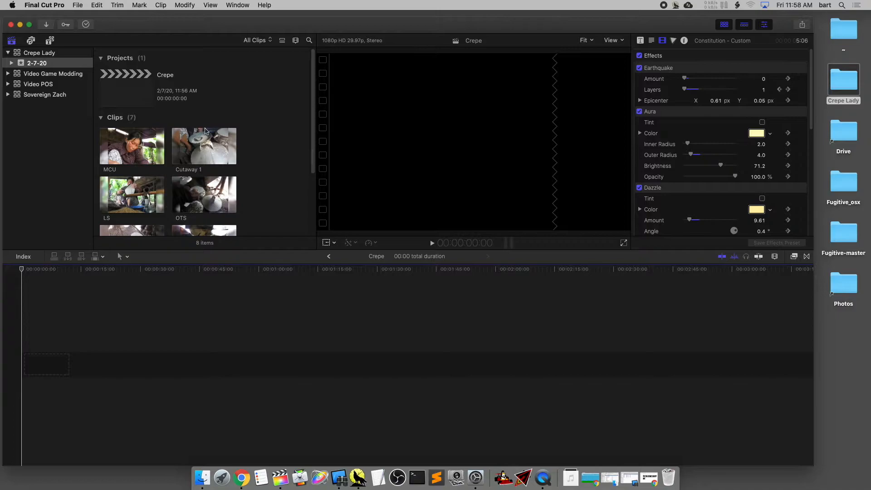
Select the MCU clip among the imported clips and check the status of the background tasks
{"action": "scroll", "coordinate": [206, 131], "scroll_direction": "down", "scroll_amount": 5}
{"action": "scroll", "coordinate": [197, 143], "scroll_direction": "up", "scroll_amount": 2}
{"action": "left_click", "coordinate": [141, 84]}
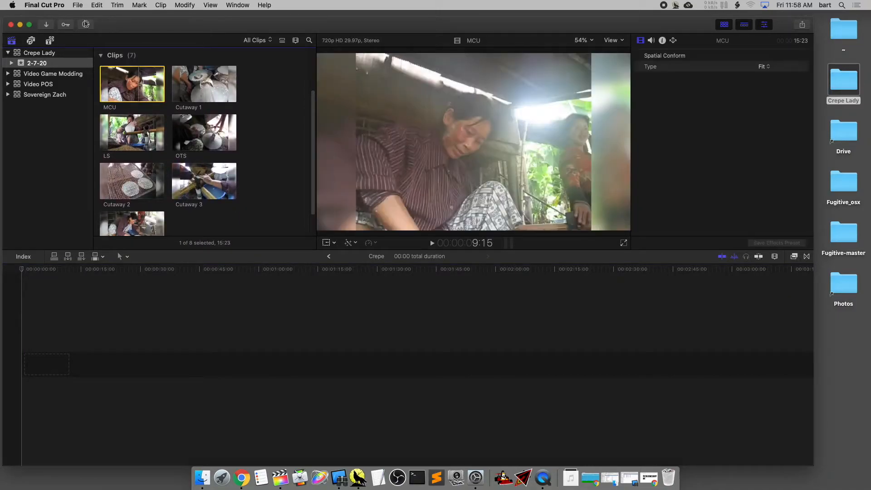
{"action": "left_click", "coordinate": [86, 25]}
{"action": "left_click_drag", "start_coordinate": [73, 23], "coordinate": [247, 36]}
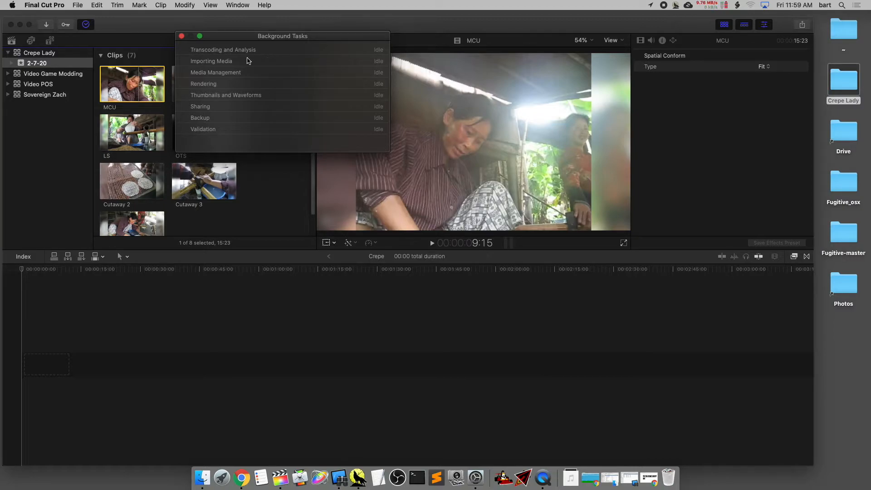
{"action": "left_click", "coordinate": [182, 36]}
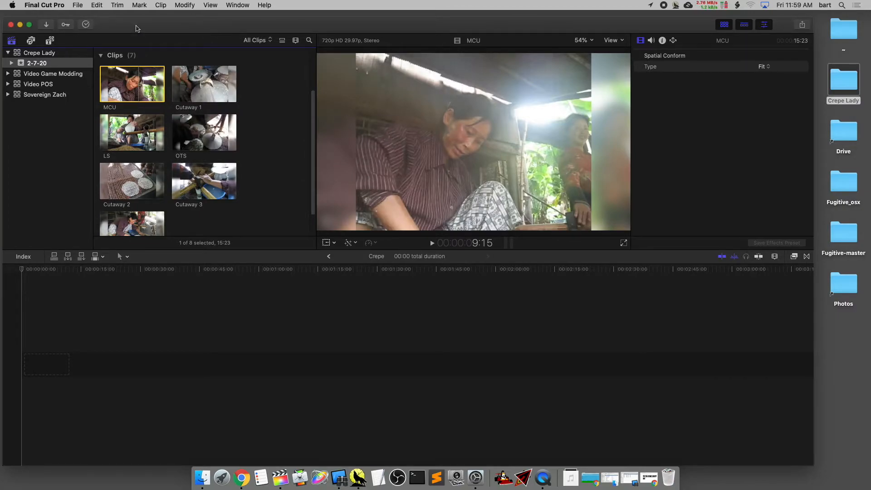
Skim through the imported clips in the 2-7-20 event, including MCU and OTS, and leave Cutaway 1 selected
{"action": "left_click", "coordinate": [212, 69]}
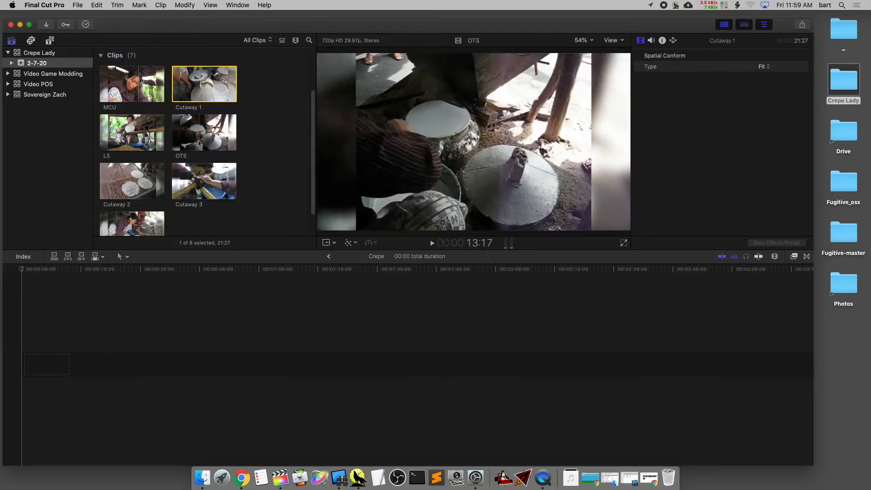
{"action": "scroll", "coordinate": [195, 127], "scroll_direction": "down", "scroll_amount": 2}
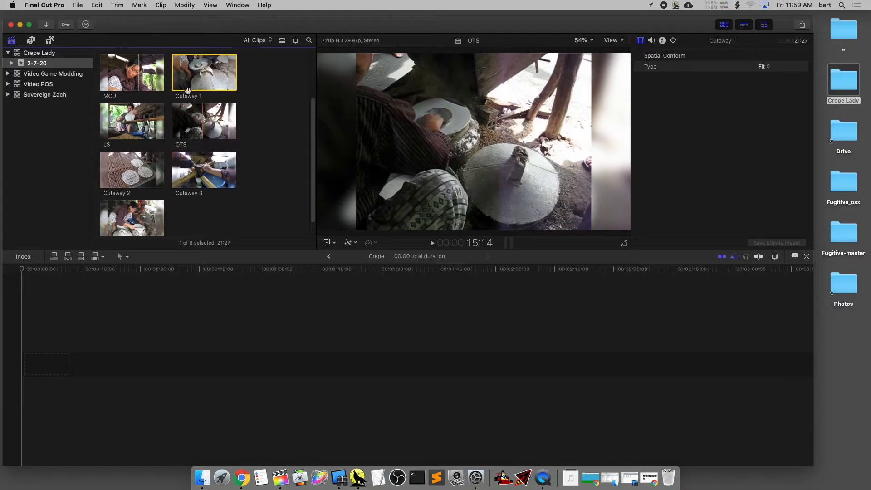
{"action": "scroll", "coordinate": [188, 91], "scroll_direction": "up", "scroll_amount": 1}
{"action": "left_click", "coordinate": [135, 84]}
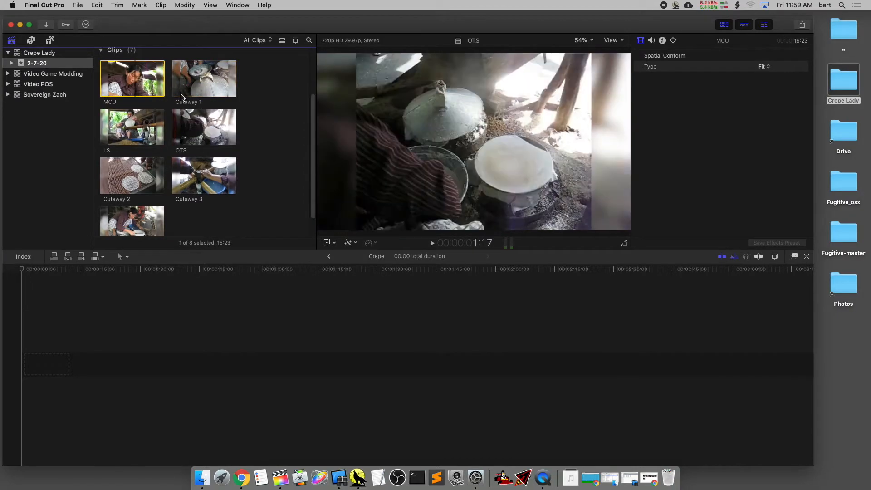
{"action": "left_click", "coordinate": [183, 93]}
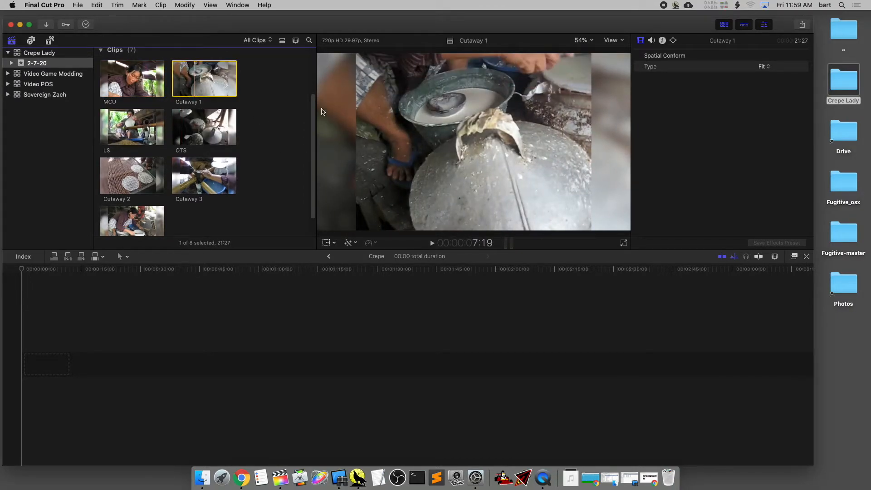
{"action": "scroll", "coordinate": [312, 72], "scroll_direction": "up", "scroll_amount": 3}
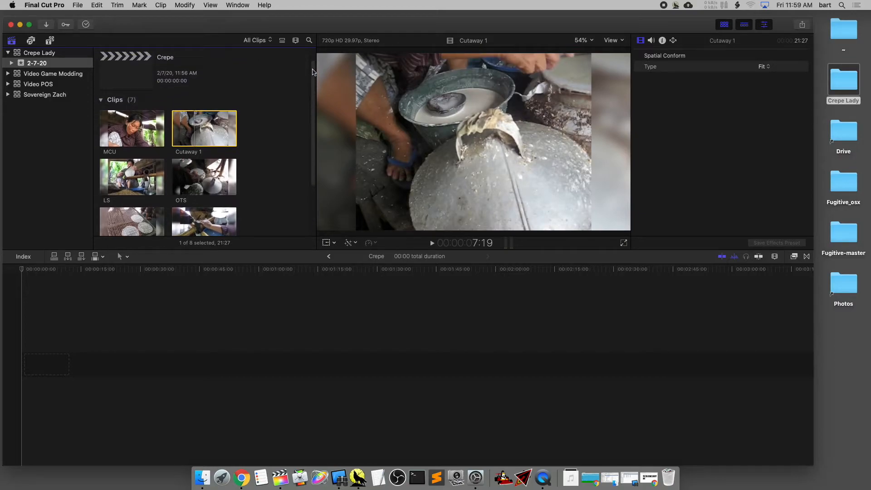
Skim the MCU clip and switch the clip browser to list view
{"action": "scroll", "coordinate": [312, 71], "scroll_direction": "down", "scroll_amount": 2}
{"action": "left_click", "coordinate": [145, 97]}
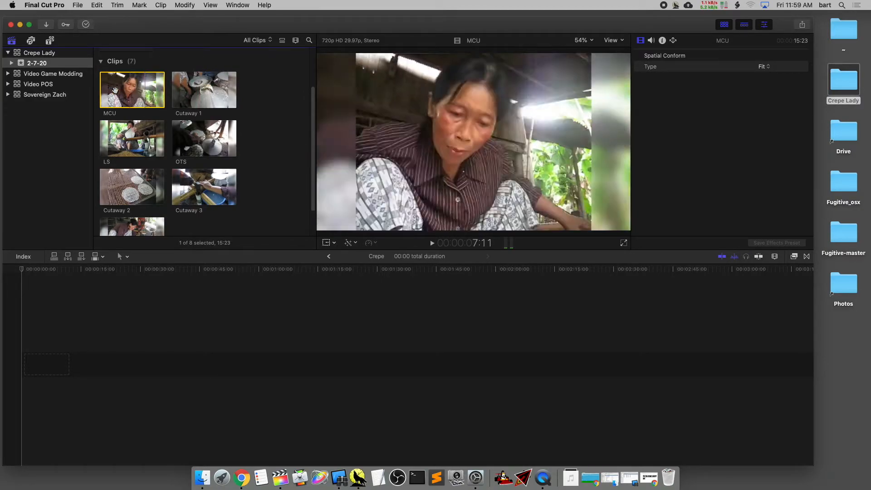
{"action": "left_click", "coordinate": [183, 62]}
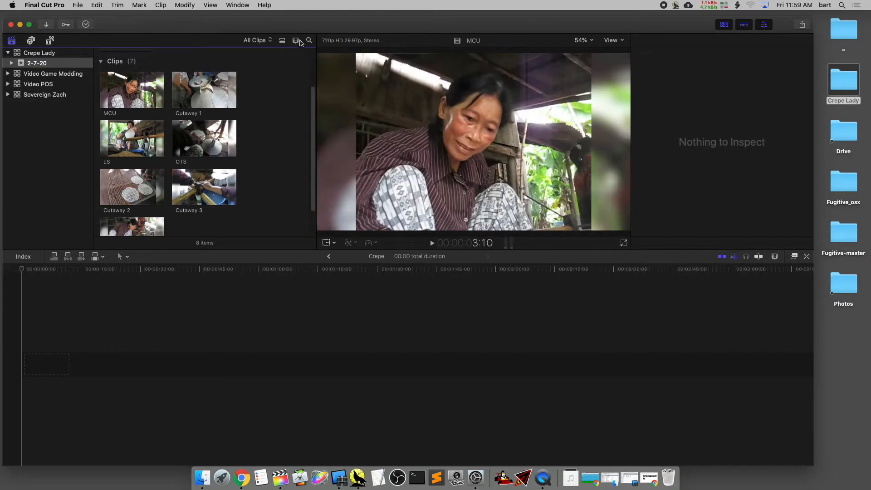
{"action": "left_click", "coordinate": [282, 43]}
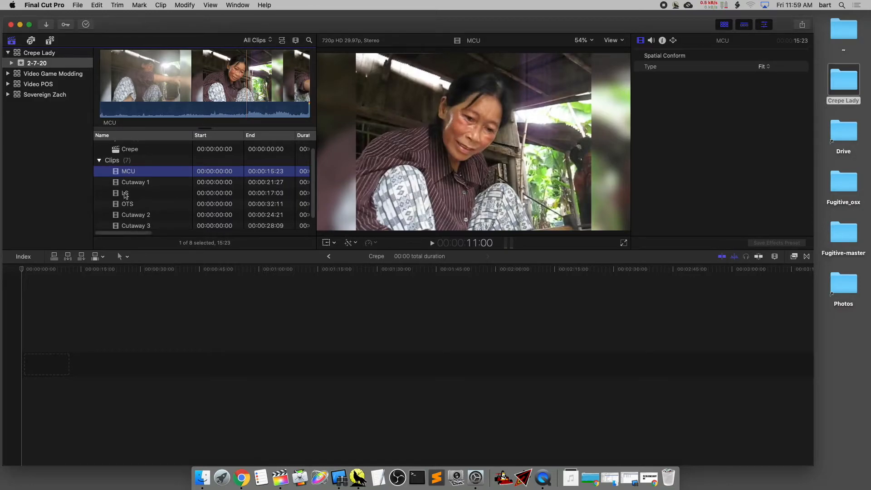
Select the LS clip in the list and preview its footage at several points up to about 13:15
{"action": "left_click", "coordinate": [138, 197]}
{"action": "scroll", "coordinate": [138, 199], "scroll_direction": "down", "scroll_amount": 2}
{"action": "left_click", "coordinate": [160, 101]}
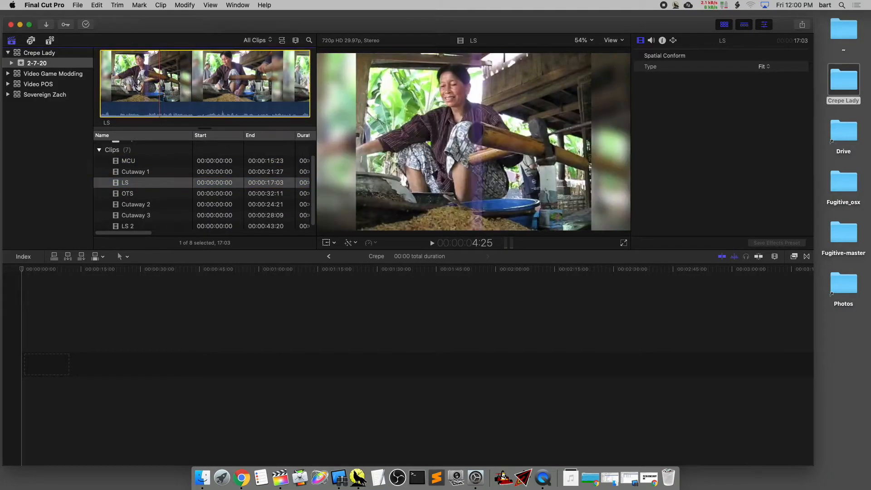
{"action": "left_click", "coordinate": [266, 92]}
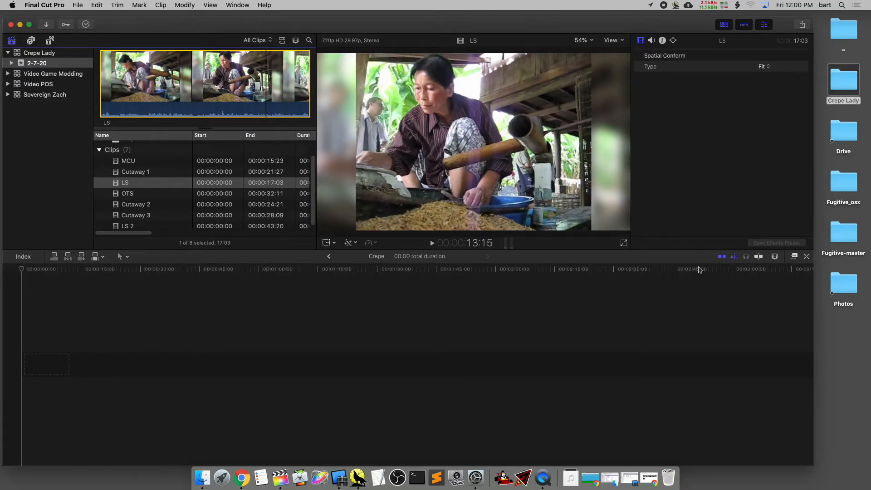
Turn video and audio skimming off and back on, and skim the LS clip
{"action": "left_click", "coordinate": [698, 269]}
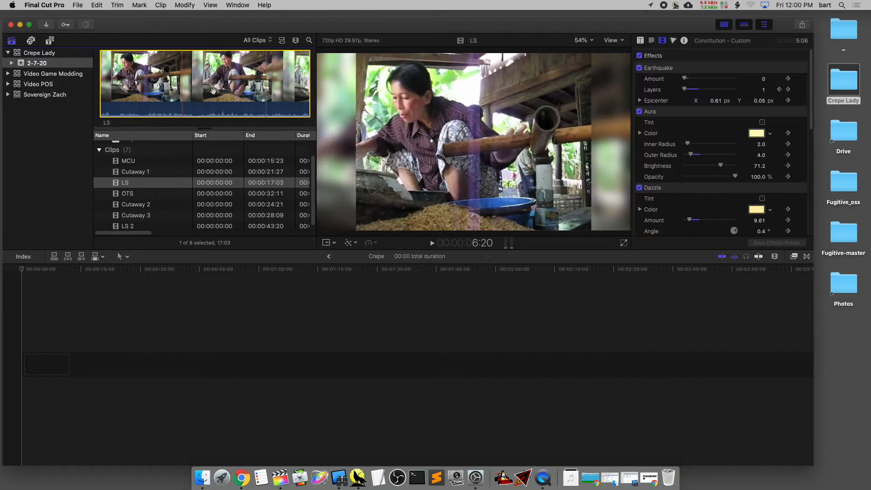
{"action": "left_click", "coordinate": [277, 91]}
{"action": "left_click", "coordinate": [725, 262]}
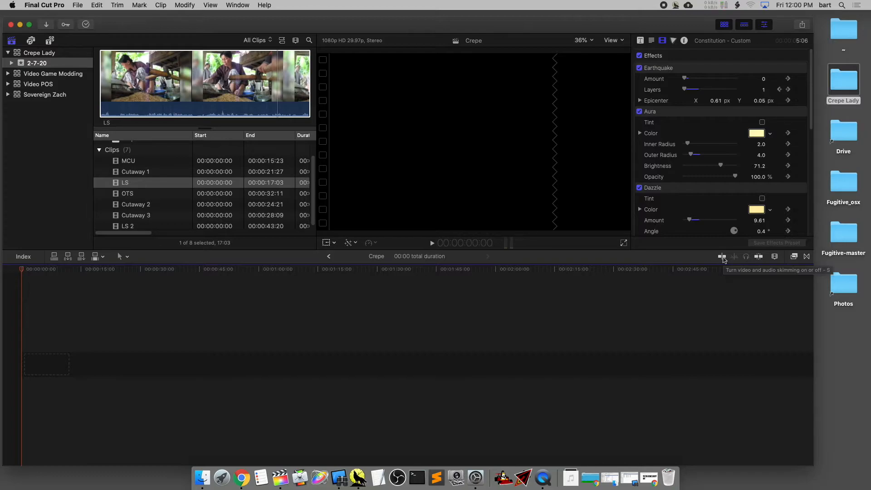
{"action": "left_click", "coordinate": [723, 258]}
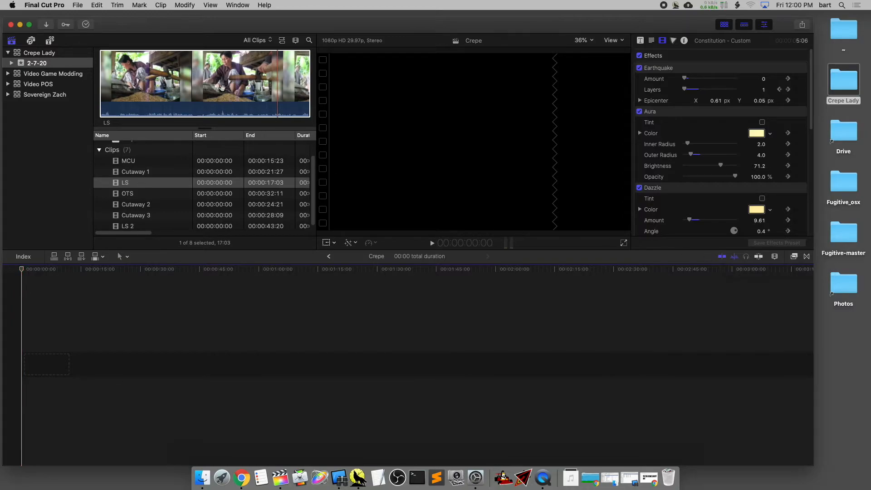
{"action": "left_click", "coordinate": [134, 81]}
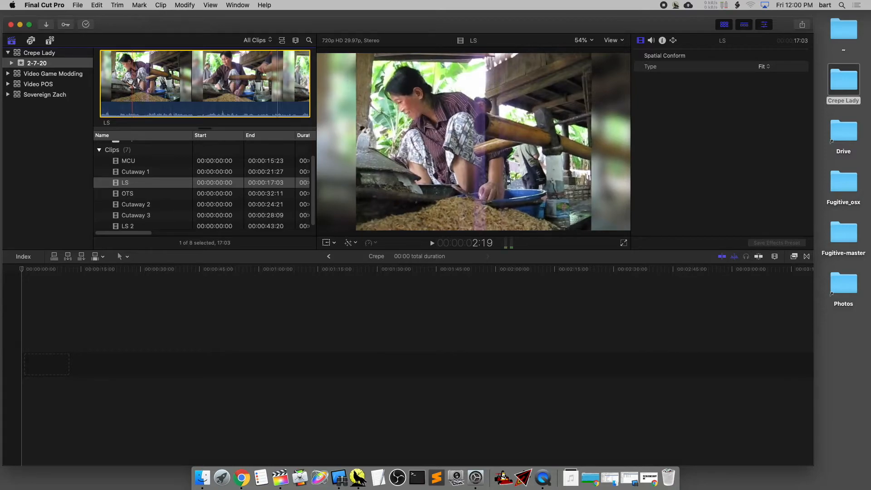
Mark a range of about 2:12 ending near 14:00 in the LS clip and add it as the Crepe timeline's first clip
{"action": "left_click_drag", "start_coordinate": [101, 80], "coordinate": [184, 77]}
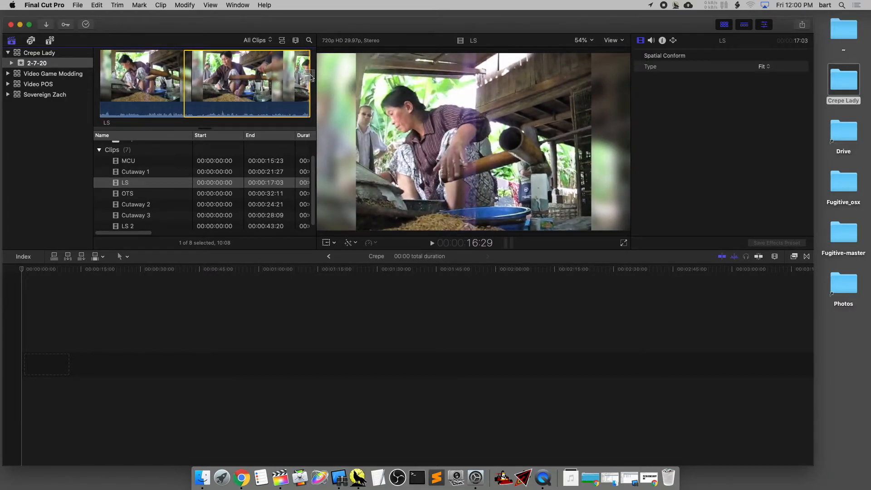
{"action": "left_click_drag", "start_coordinate": [310, 76], "coordinate": [227, 76]}
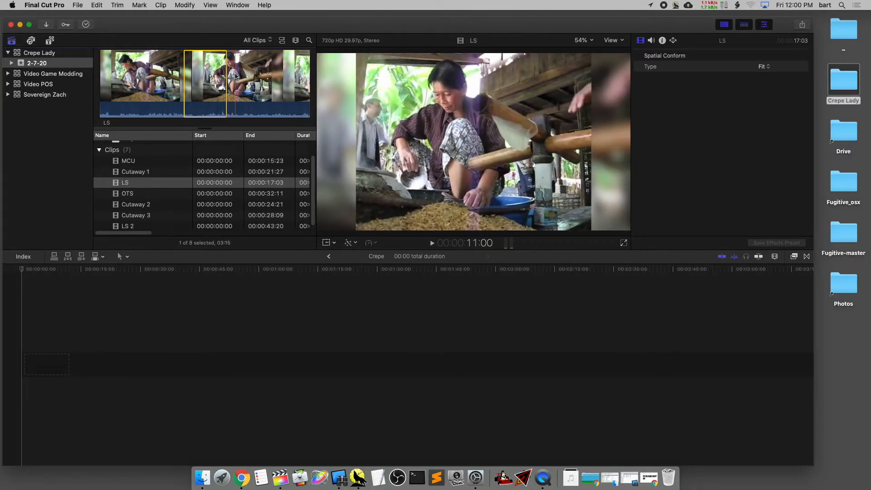
{"action": "key", "text": "i"}
{"action": "key", "text": "o"}
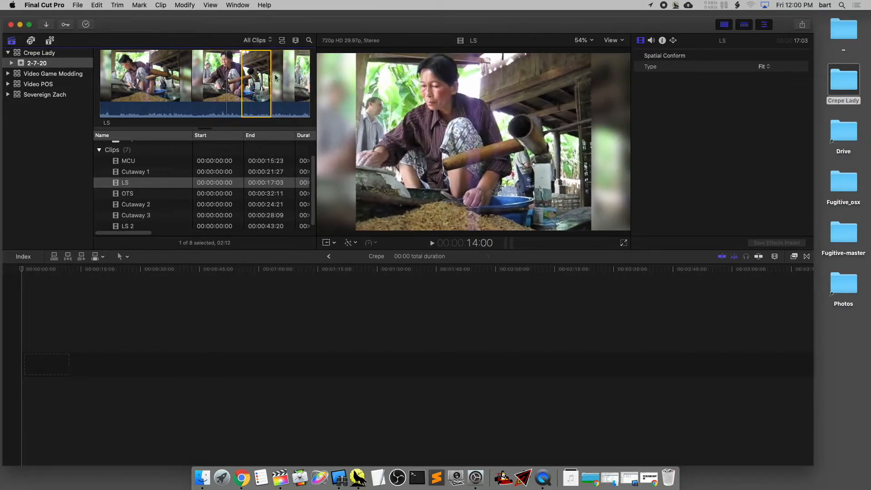
{"action": "left_click_drag", "start_coordinate": [256, 79], "coordinate": [202, 352]}
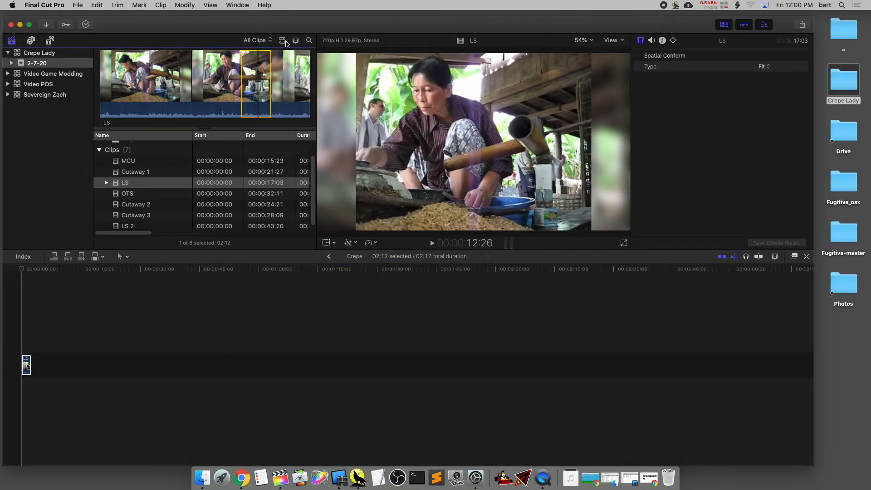
Return the clip browser to filmstrip view with MCU selected and expand the editing window to full screen
{"action": "left_click", "coordinate": [286, 42]}
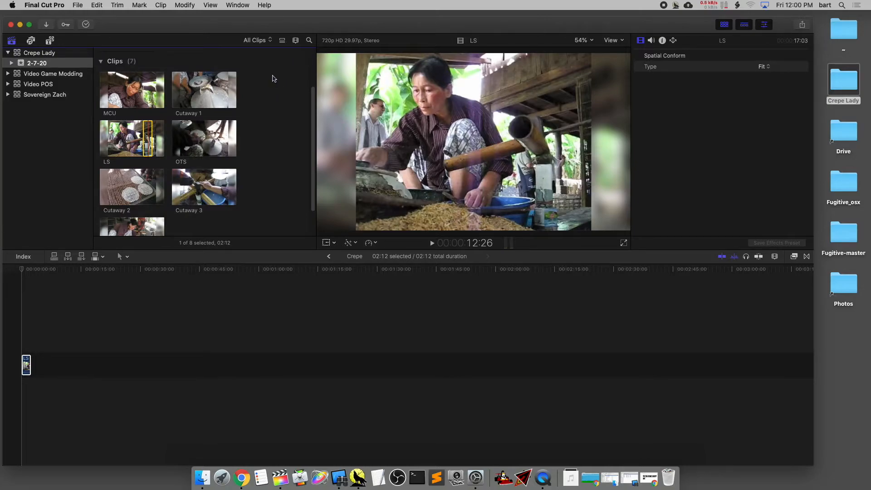
{"action": "left_click", "coordinate": [121, 78]}
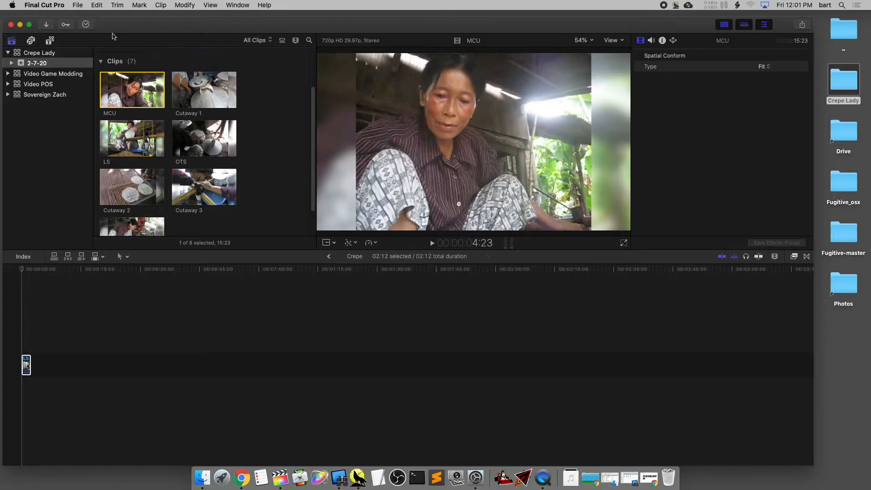
{"action": "left_click", "coordinate": [30, 24]}
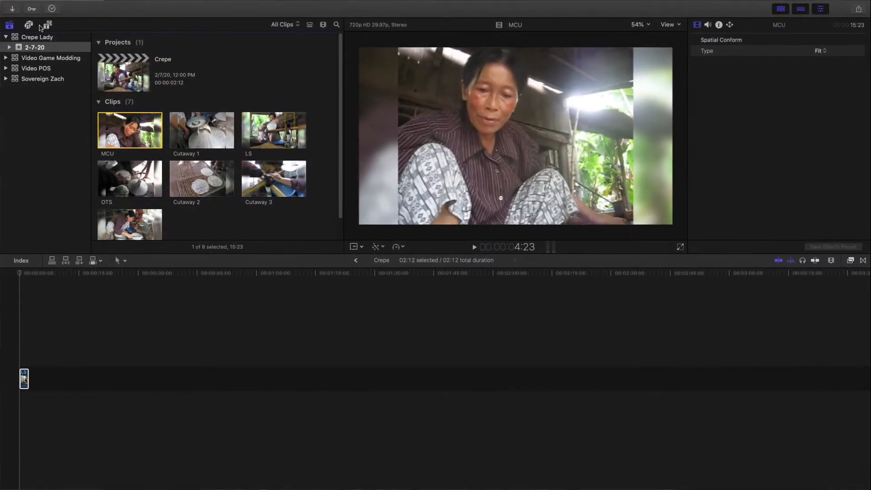
{"action": "mouse_move", "coordinate": [22, 1]}
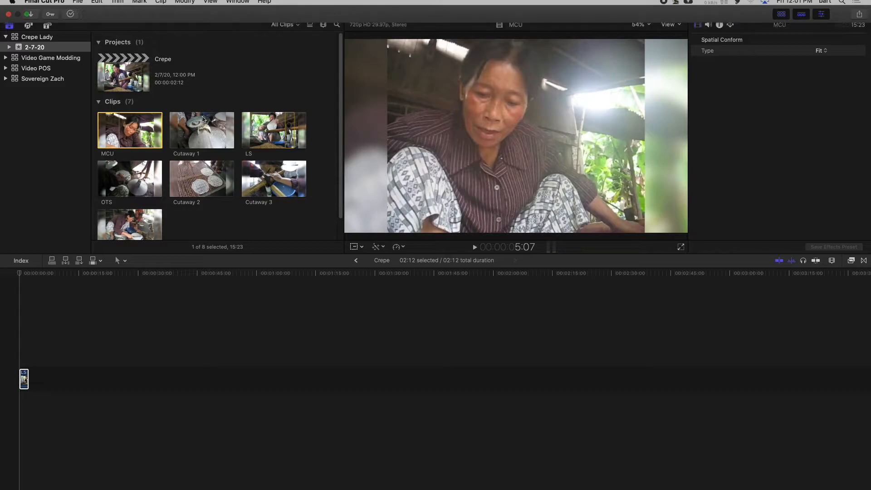
{"action": "key", "text": "super+a"}
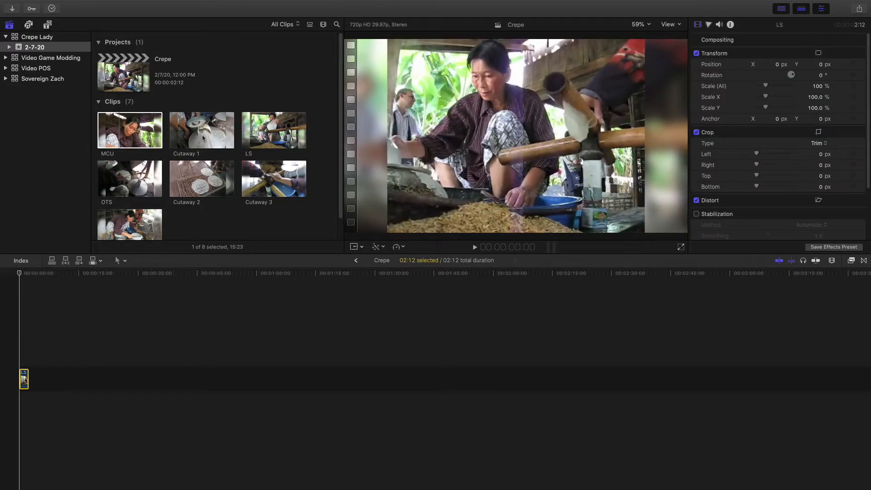
{"action": "key", "text": "super+1"}
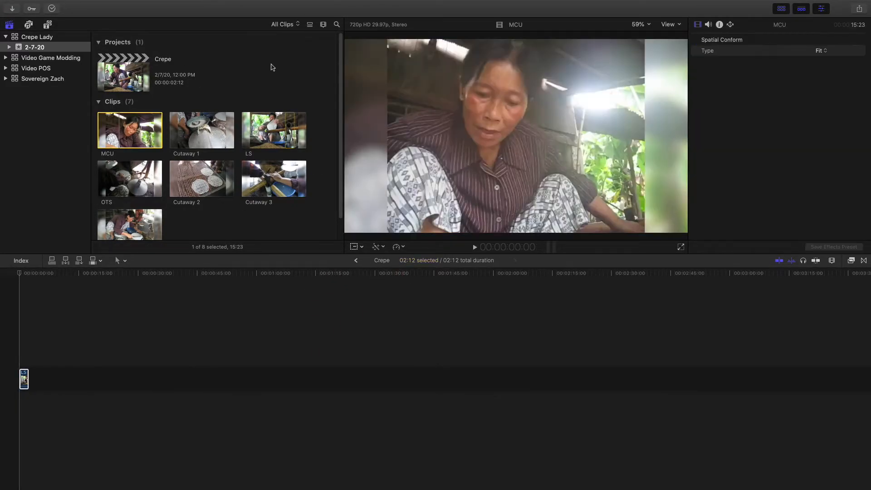
Enlarge the clip thumbnails in the browser and enable Waveforms for the clips
{"action": "left_click", "coordinate": [323, 25]}
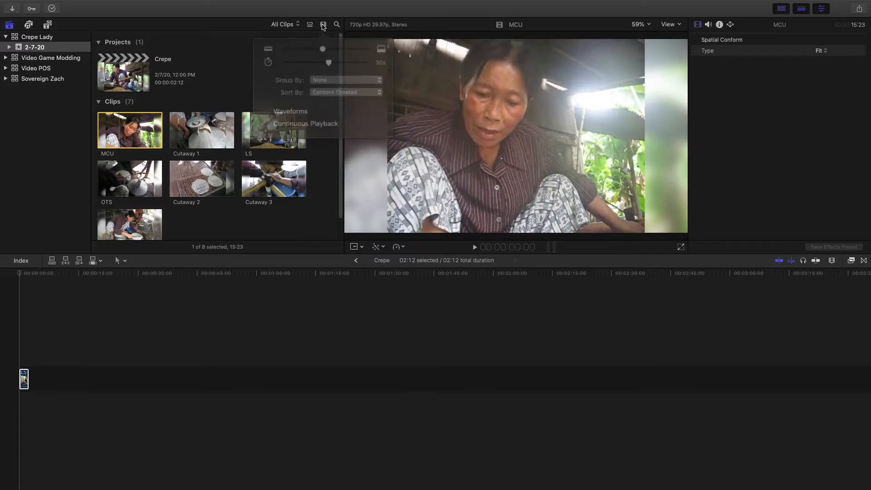
{"action": "left_click_drag", "start_coordinate": [323, 48], "coordinate": [345, 46]}
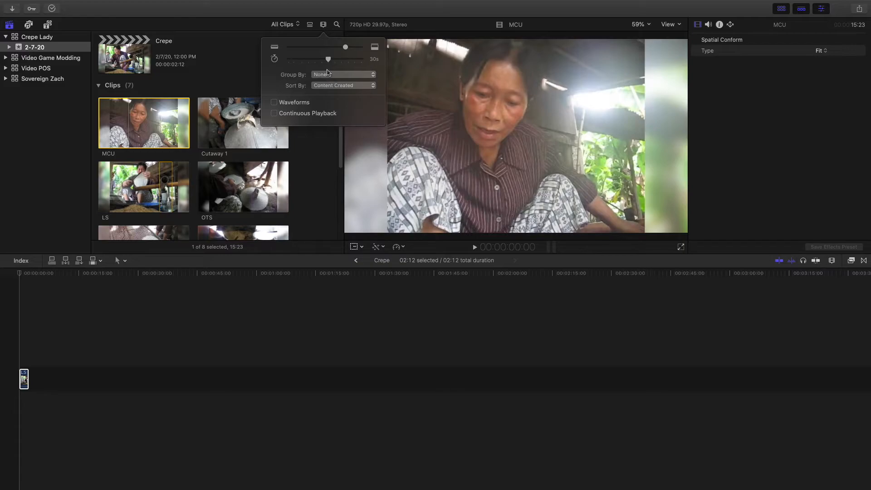
{"action": "left_click", "coordinate": [274, 103]}
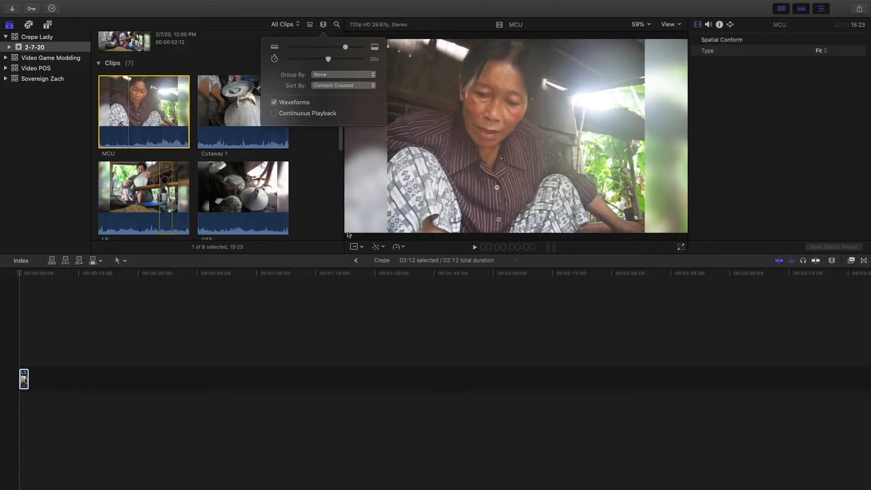
{"action": "mouse_move", "coordinate": [345, 47]}
{"action": "left_mouse_down"}
{"action": "mouse_move", "coordinate": [312, 46]}
{"action": "mouse_move", "coordinate": [340, 48]}
{"action": "left_mouse_up"}
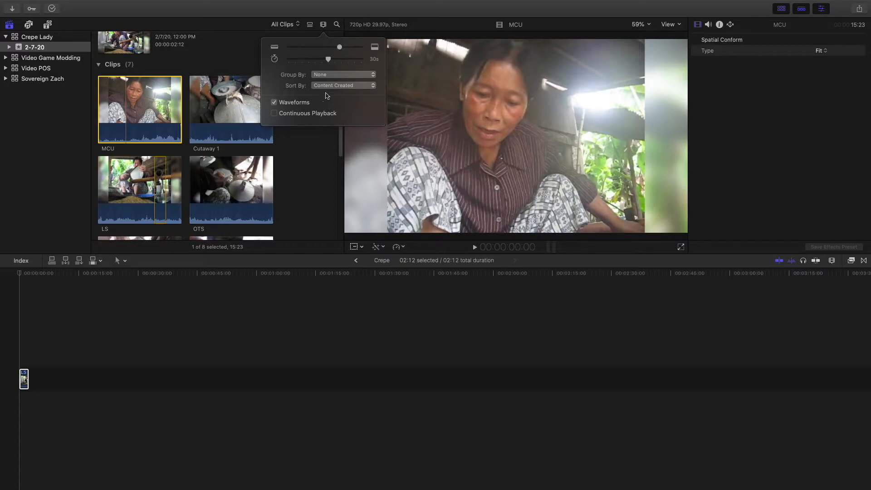
{"action": "left_click", "coordinate": [253, 29]}
Mark a range of about 10:01 in the Cutaway 1 clip and add it after LS in the timeline
{"action": "left_click", "coordinate": [207, 116]}
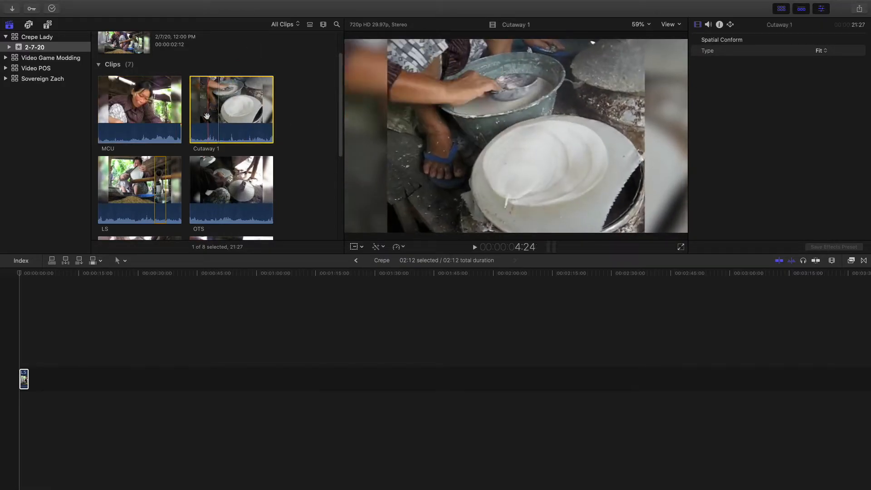
{"action": "key", "text": "i"}
{"action": "key", "text": "o"}
{"action": "left_click_drag", "start_coordinate": [242, 118], "coordinate": [171, 359]}
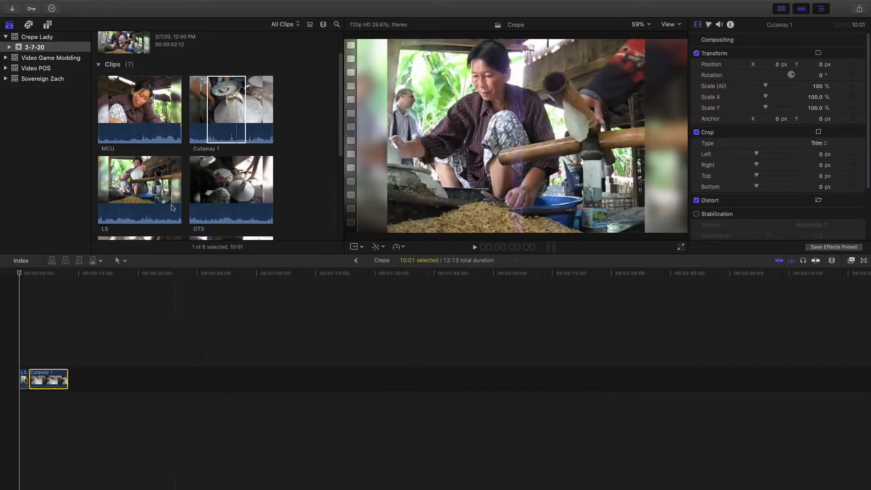
Mark a range of about 5:11 in the Cutaway 3 clip and add it to the end of the timeline
{"action": "scroll", "coordinate": [215, 163], "scroll_direction": "down", "scroll_amount": 5}
{"action": "left_click", "coordinate": [227, 156]}
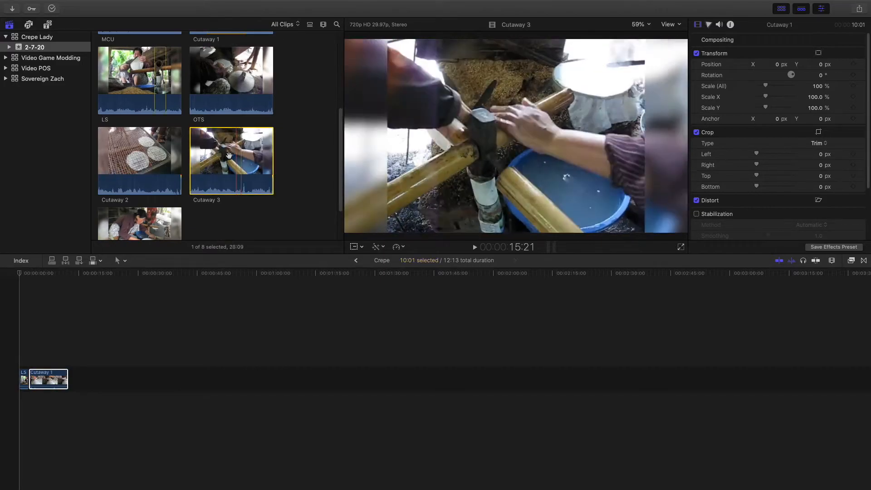
{"action": "key", "text": "o"}
{"action": "left_click_drag", "start_coordinate": [237, 165], "coordinate": [122, 354]}
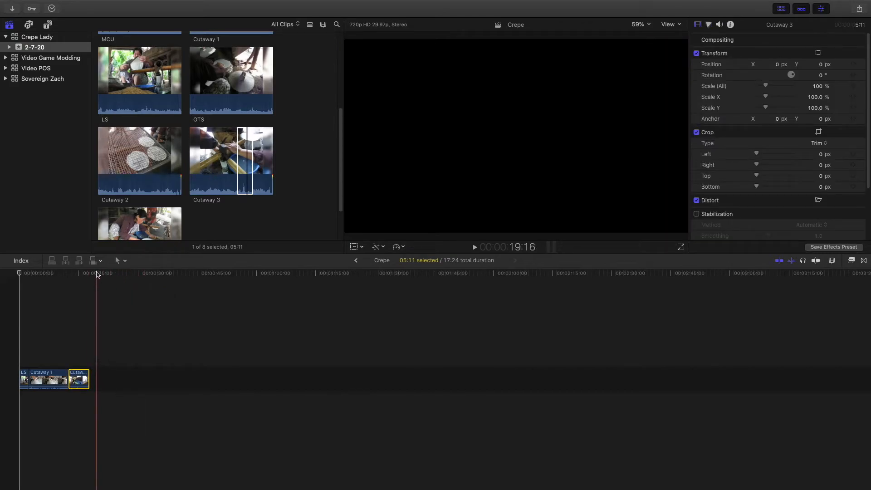
Scrub the assembled sequence to about 10:13 and select the Cutaway 3 clip in the timeline
{"action": "left_click_drag", "start_coordinate": [95, 273], "coordinate": [60, 290]}
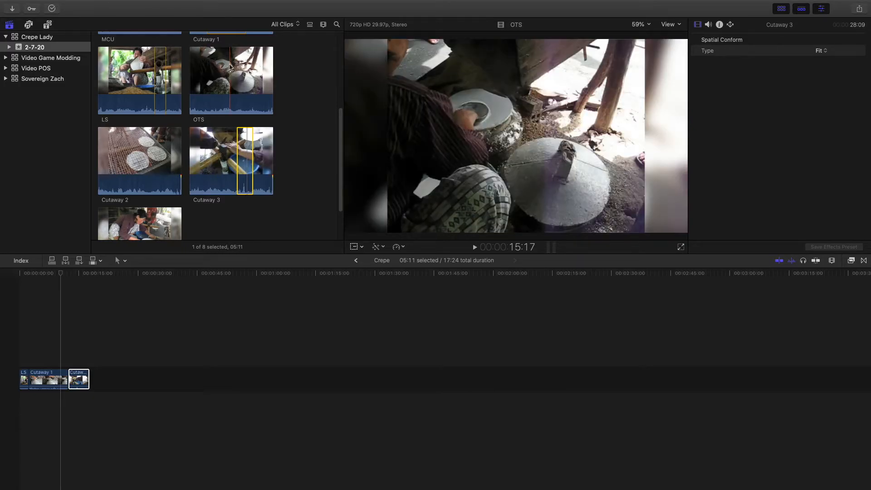
{"action": "left_click", "coordinate": [77, 376]}
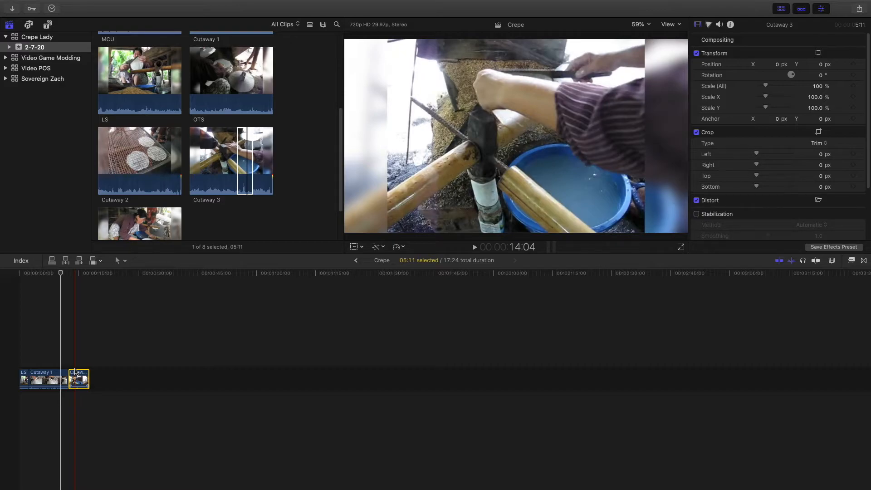
Duplicate the Crepe project within the 2-7-20 event
{"action": "scroll", "coordinate": [186, 126], "scroll_direction": "up", "scroll_amount": 5}
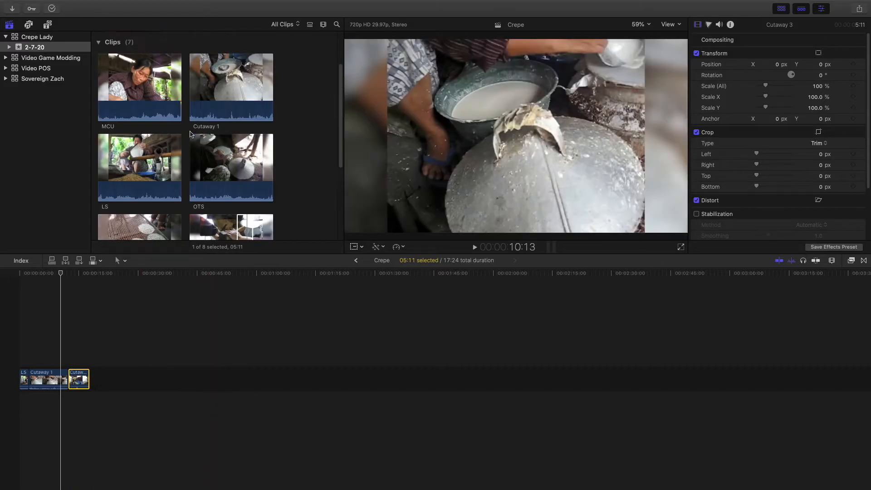
{"action": "left_click", "coordinate": [128, 58]}
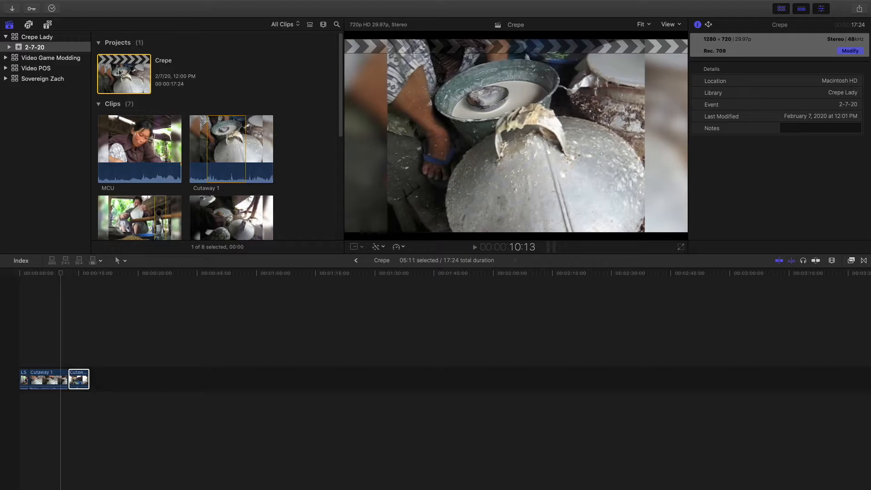
{"action": "right_click", "coordinate": [119, 71]}
{"action": "left_click", "coordinate": [180, 94]}
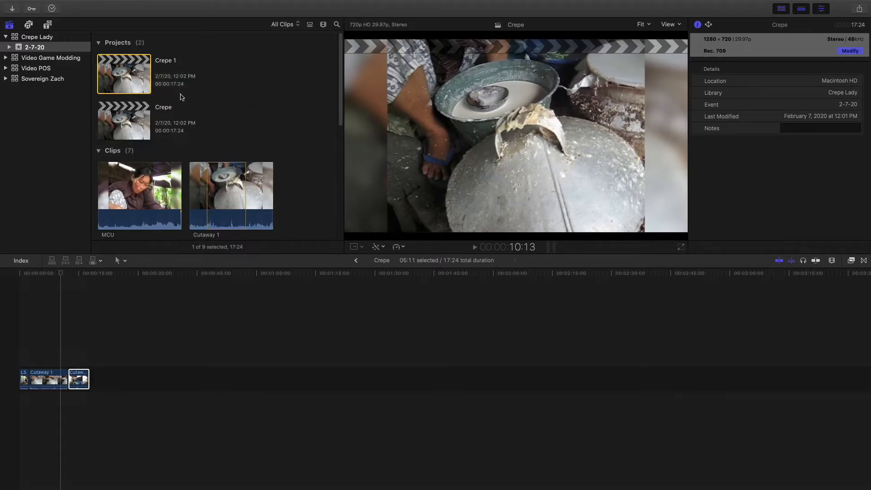
Open the duplicate project Crepe 1 and select all three clips in its timeline
{"action": "left_click", "coordinate": [133, 127]}
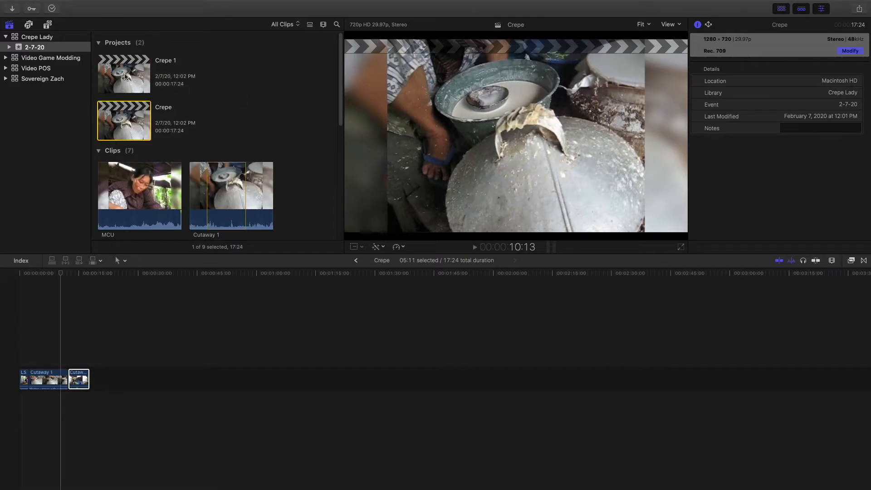
{"action": "double_click", "coordinate": [125, 75]}
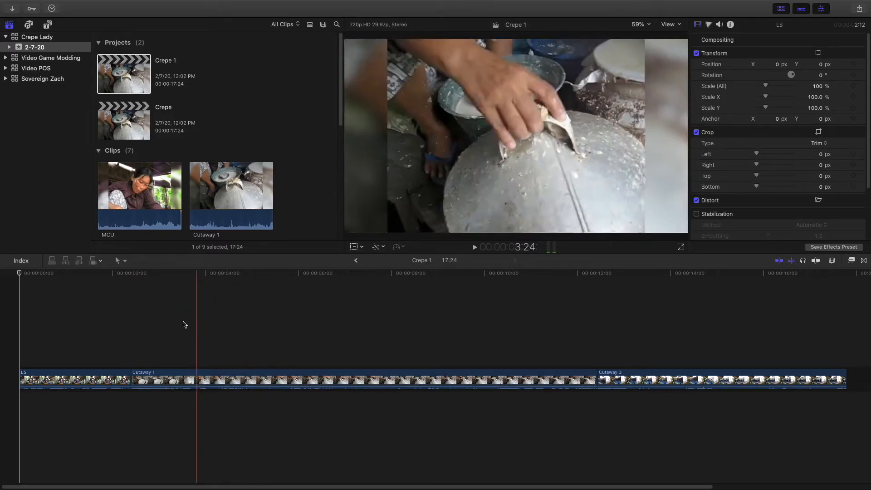
{"action": "left_click_drag", "start_coordinate": [82, 285], "coordinate": [583, 370]}
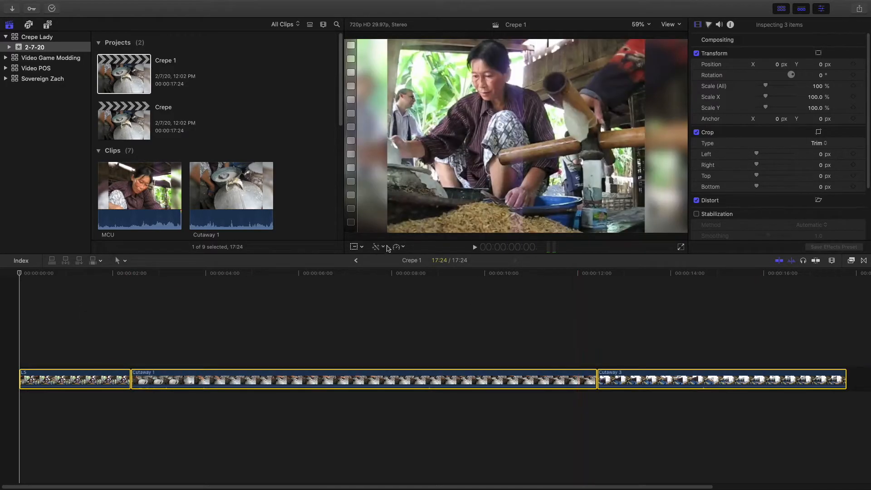
Reverse the three selected clips in the Crepe 1 timeline at normal speed and play the reversed sequence
{"action": "left_click", "coordinate": [402, 248]}
{"action": "left_click", "coordinate": [430, 310]}
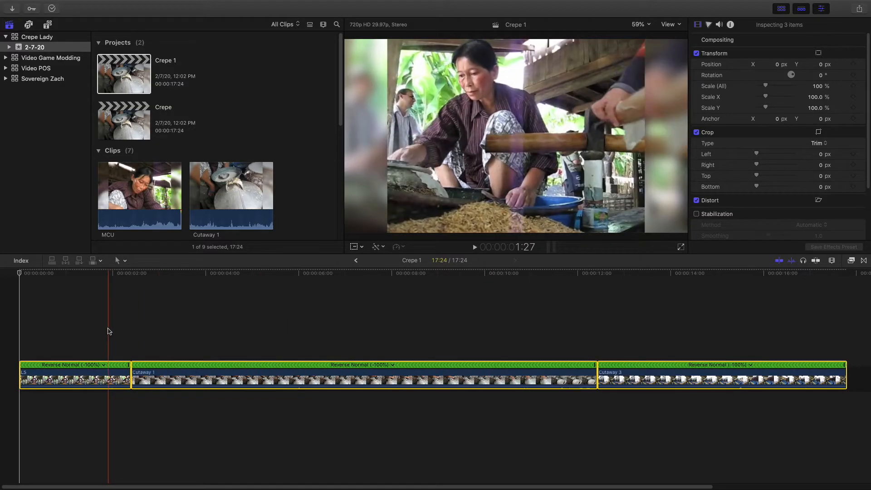
{"action": "key", "text": "space"}
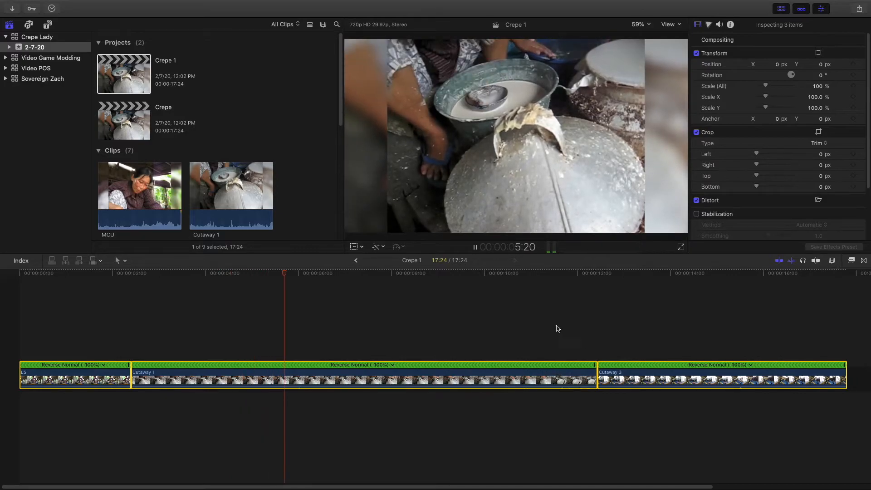
Return to the Crepe project's timeline and try moving the Cutaway 3 clip with snapping turned on
{"action": "left_click", "coordinate": [356, 261]}
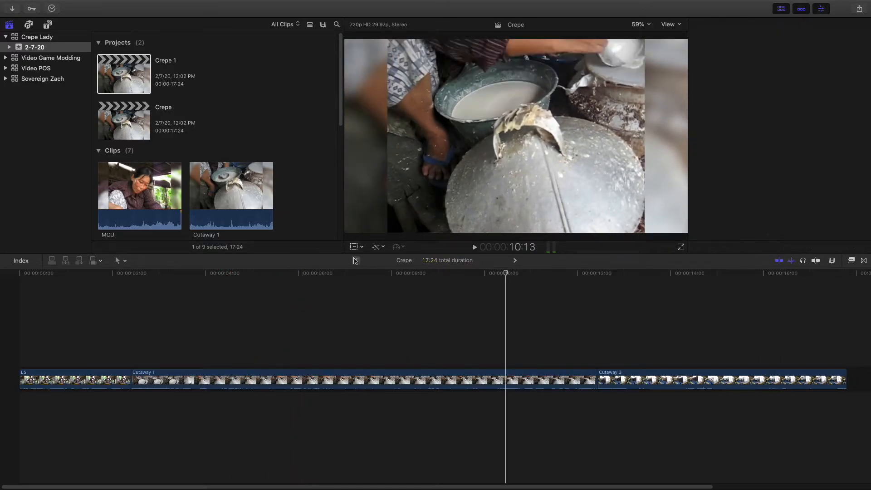
{"action": "key", "text": "super+minus"}
{"action": "key", "text": "super+minus"}
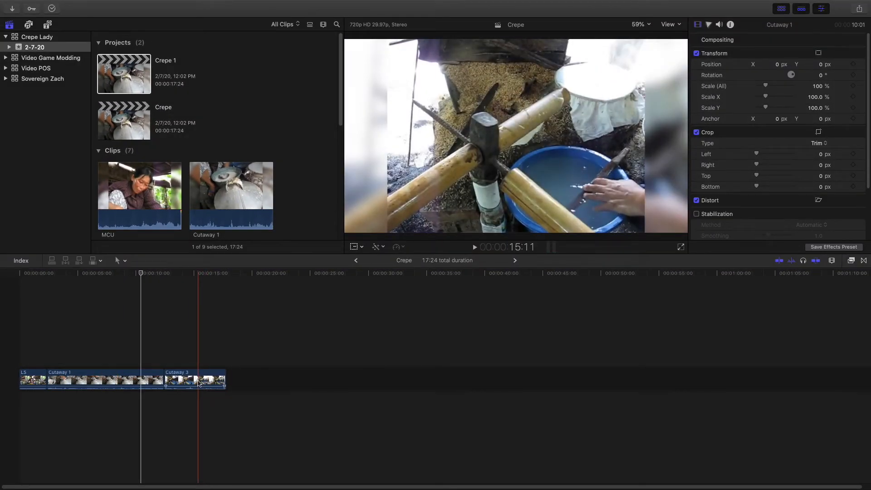
{"action": "mouse_move", "coordinate": [200, 384]}
{"action": "left_mouse_down"}
{"action": "mouse_move", "coordinate": [293, 381]}
{"action": "mouse_move", "coordinate": [197, 376]}
{"action": "left_mouse_up"}
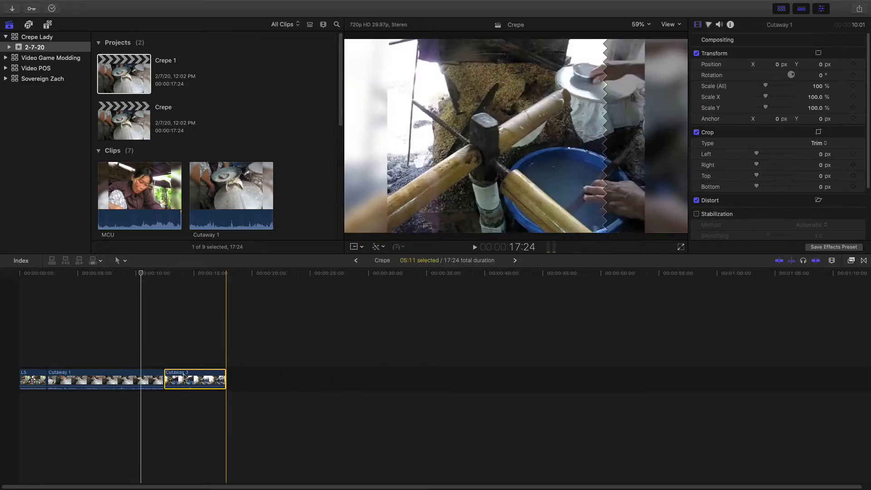
Connect the 10:01 range of Cutaway 1 above the matching timeline clip and split the connected clip near its middle
{"action": "left_click", "coordinate": [146, 189]}
{"action": "left_click_drag", "start_coordinate": [222, 191], "coordinate": [103, 349]}
{"action": "key", "text": "super+b"}
{"action": "left_click", "coordinate": [110, 352]}
Shift the second half of the connected Cutaway 1 clip to overlap the first half and delete both connected pieces
{"action": "left_click_drag", "start_coordinate": [110, 352], "coordinate": [138, 356]}
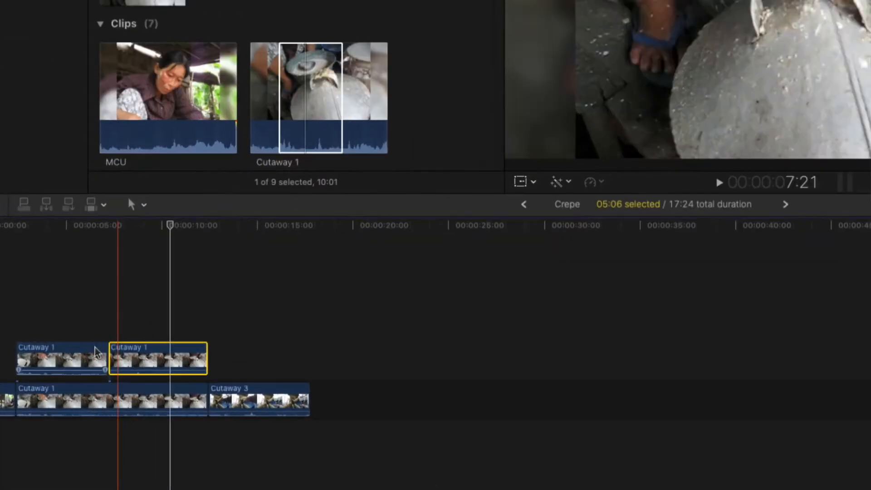
{"action": "mouse_move", "coordinate": [129, 360]}
{"action": "left_mouse_down"}
{"action": "mouse_move", "coordinate": [171, 360]}
{"action": "mouse_move", "coordinate": [146, 363]}
{"action": "left_mouse_up"}
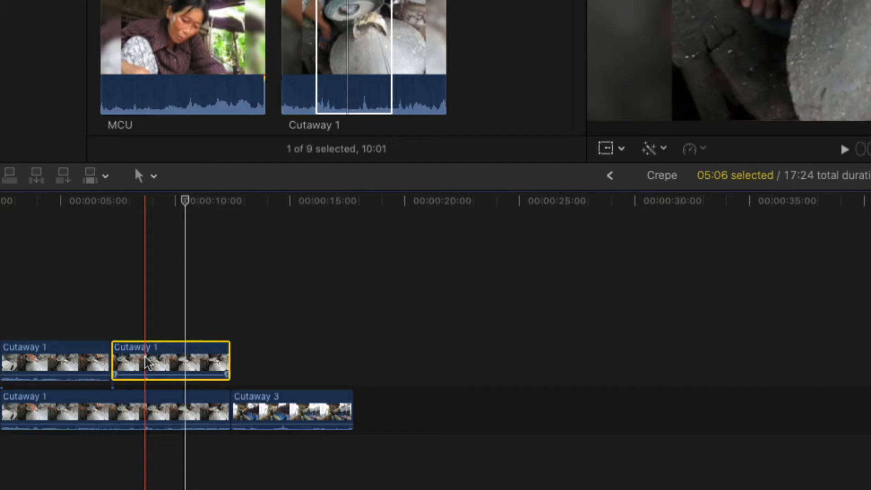
{"action": "mouse_move", "coordinate": [146, 363]}
{"action": "left_mouse_down"}
{"action": "mouse_move", "coordinate": [176, 363]}
{"action": "mouse_move", "coordinate": [132, 360]}
{"action": "left_mouse_up"}
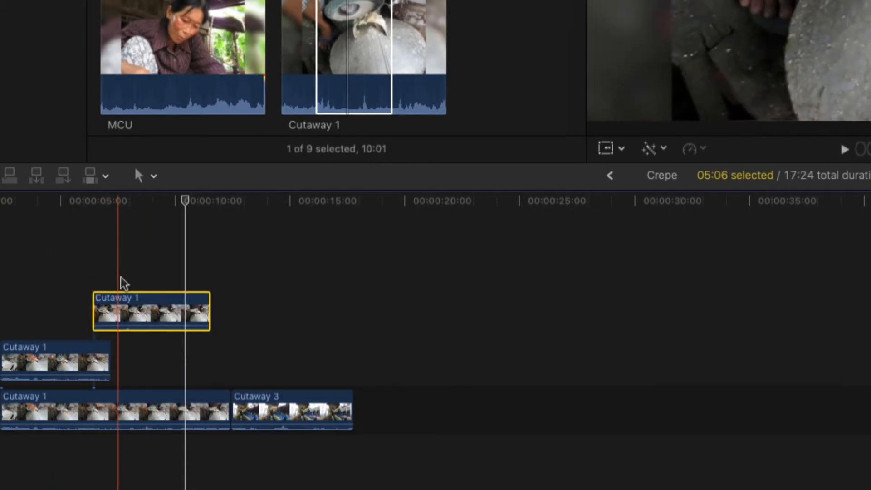
{"action": "left_click", "coordinate": [100, 363], "text": "super"}
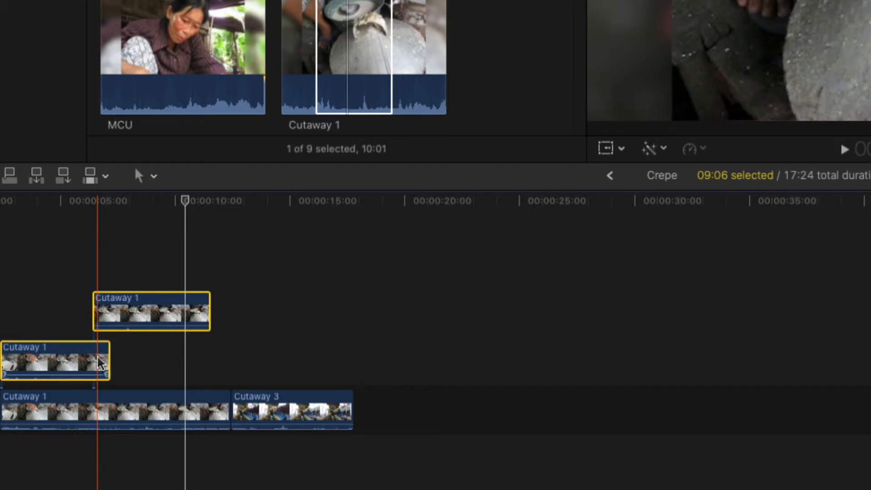
{"action": "key", "text": "Delete"}
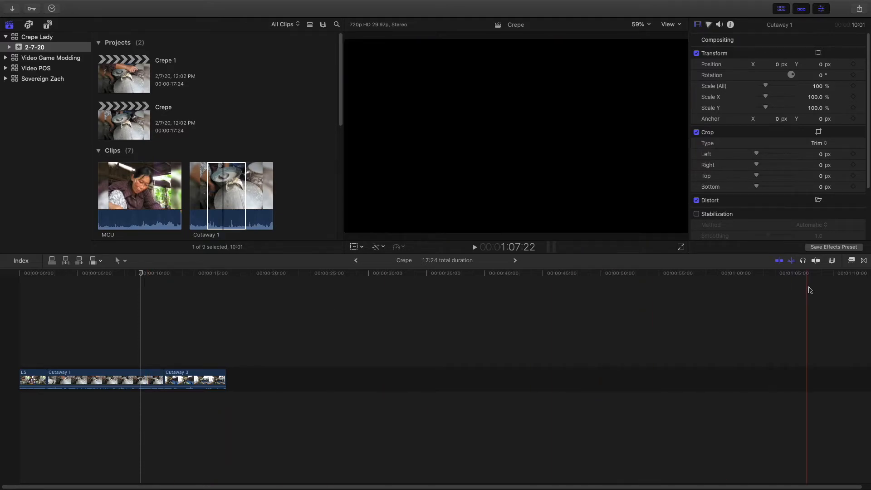
Turn on timeline snapping and increase the clip height in the timeline appearance settings
{"action": "left_click", "coordinate": [816, 262]}
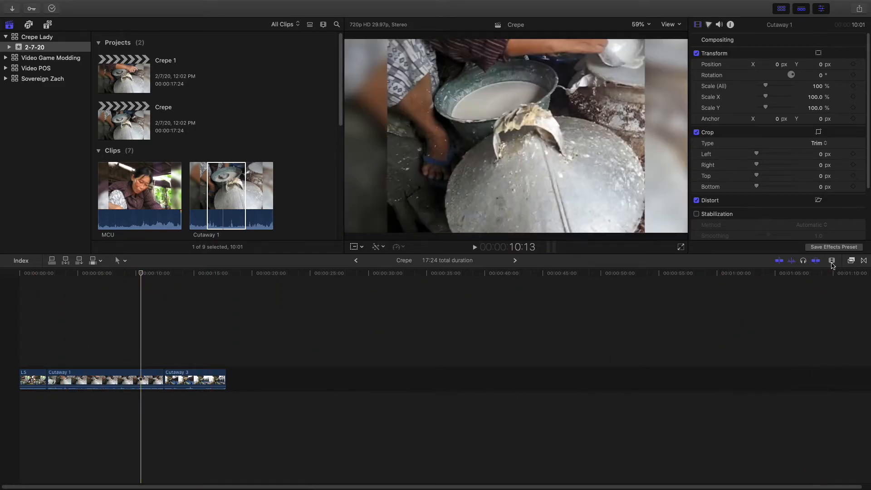
{"action": "left_click", "coordinate": [833, 261]}
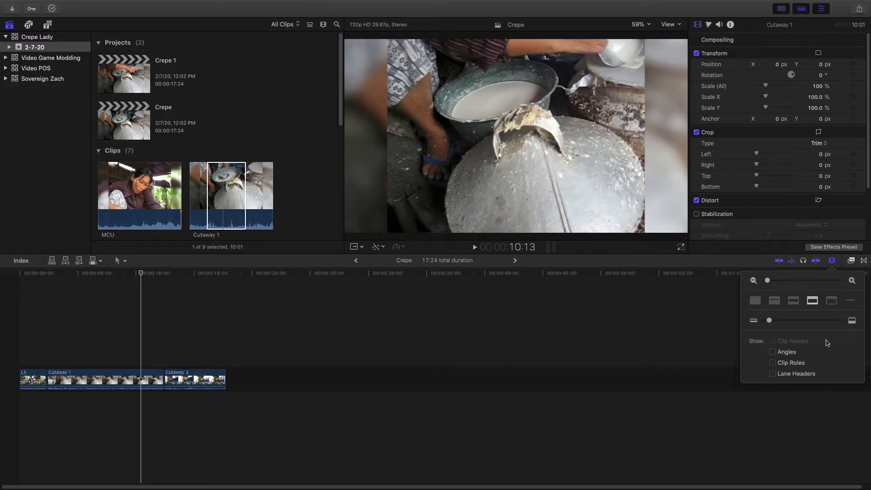
{"action": "left_click", "coordinate": [796, 321]}
{"action": "left_click_drag", "start_coordinate": [797, 323], "coordinate": [788, 323]}
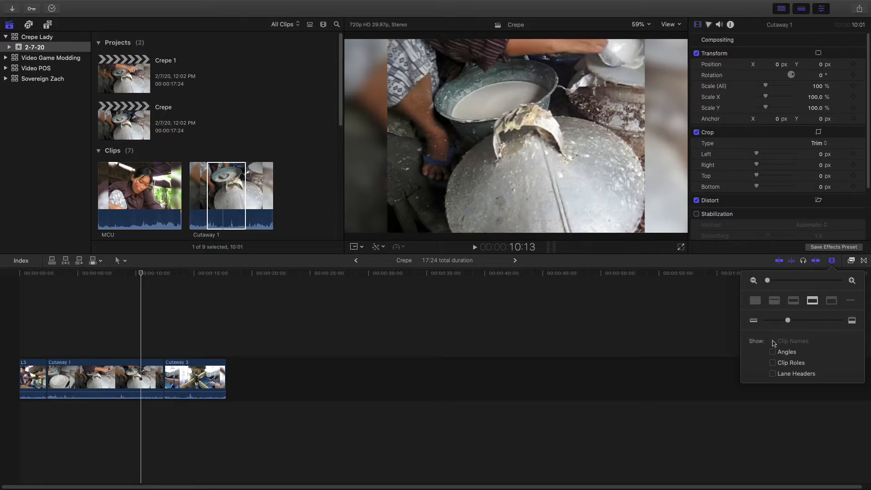
Cycle through the filmstrip and waveform display styles, ending on waveforms only, and reduce the clip height to its minimum
{"action": "left_click", "coordinate": [755, 301]}
{"action": "left_click", "coordinate": [774, 300]}
{"action": "left_click", "coordinate": [793, 301]}
{"action": "left_click", "coordinate": [813, 301]}
{"action": "left_click", "coordinate": [831, 301]}
{"action": "left_click", "coordinate": [812, 301]}
{"action": "left_click", "coordinate": [793, 301]}
{"action": "left_click", "coordinate": [774, 301]}
{"action": "left_click", "coordinate": [756, 301]}
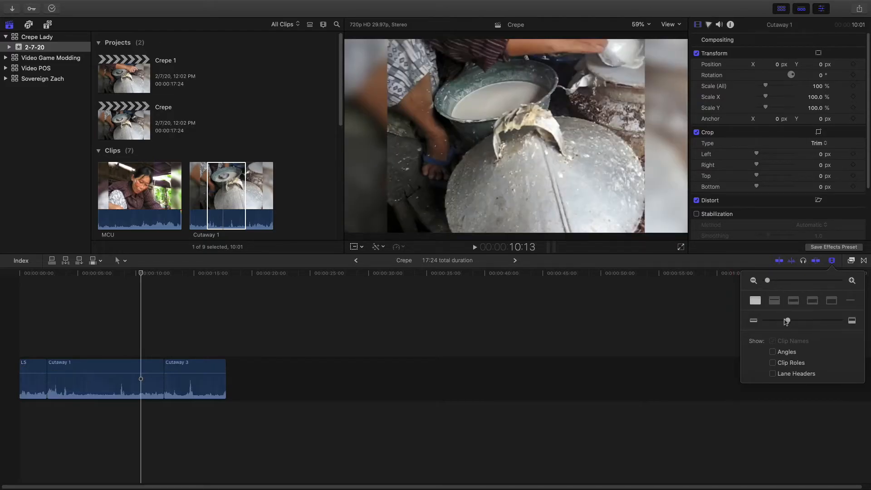
{"action": "left_click_drag", "start_coordinate": [788, 320], "coordinate": [768, 321]}
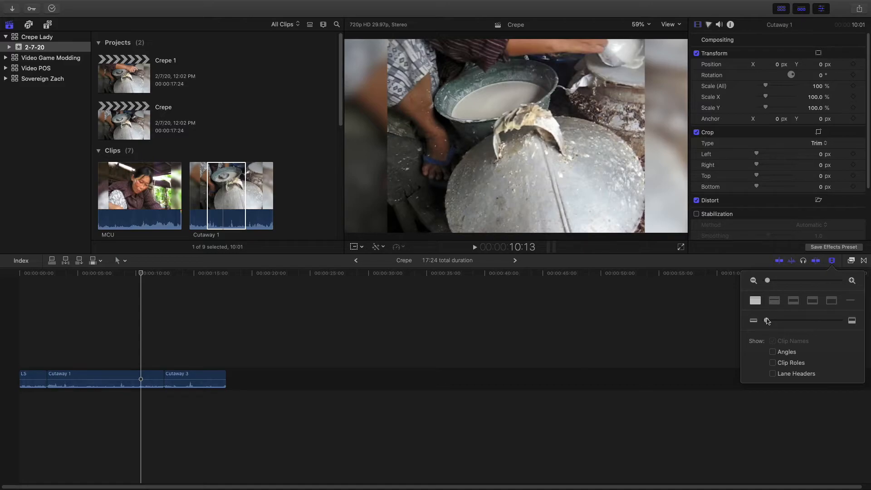
Display the timeline clips with both filmstrips and waveforms at a taller clip height and close the appearance settings
{"action": "left_click", "coordinate": [793, 301]}
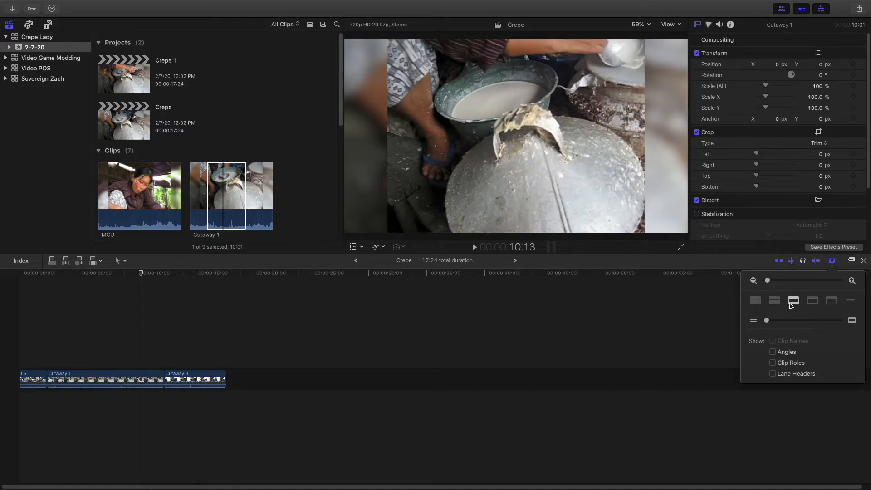
{"action": "left_click", "coordinate": [776, 321]}
{"action": "left_click_drag", "start_coordinate": [777, 321], "coordinate": [803, 321]}
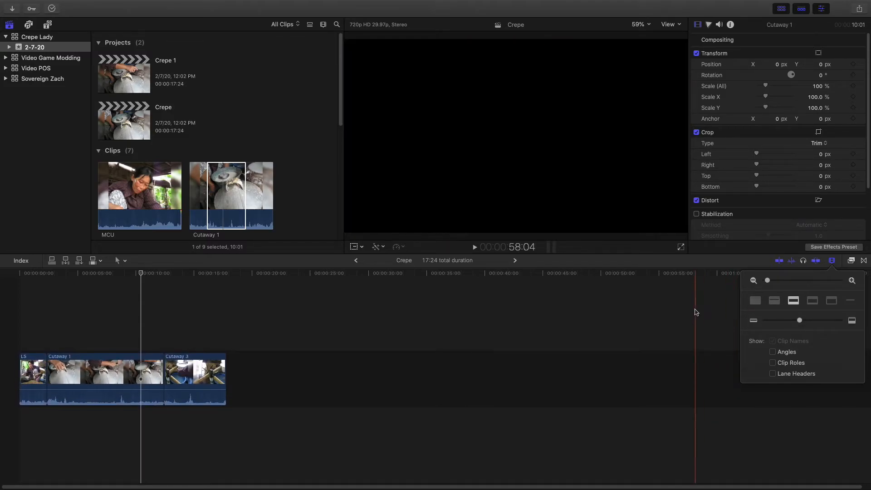
{"action": "left_click", "coordinate": [693, 318]}
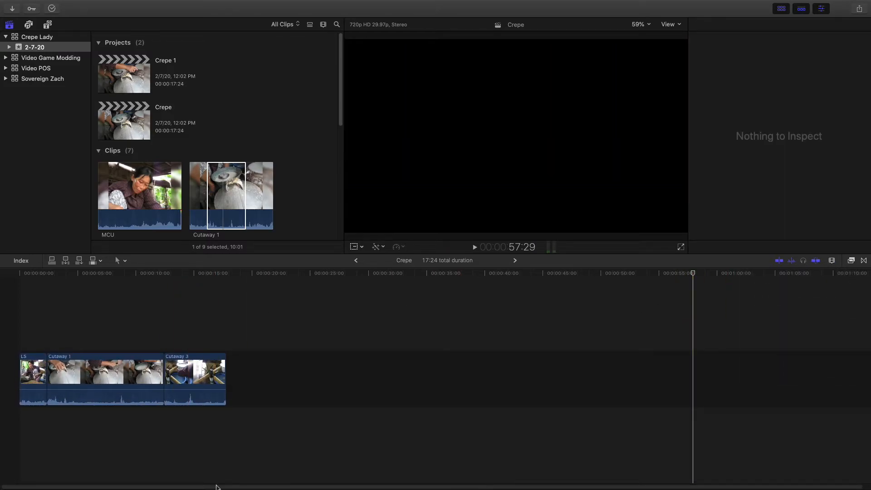
Return the playhead to the start of the timeline and browse the event's clips, selecting OTS and MCU
{"action": "left_click", "coordinate": [9, 310]}
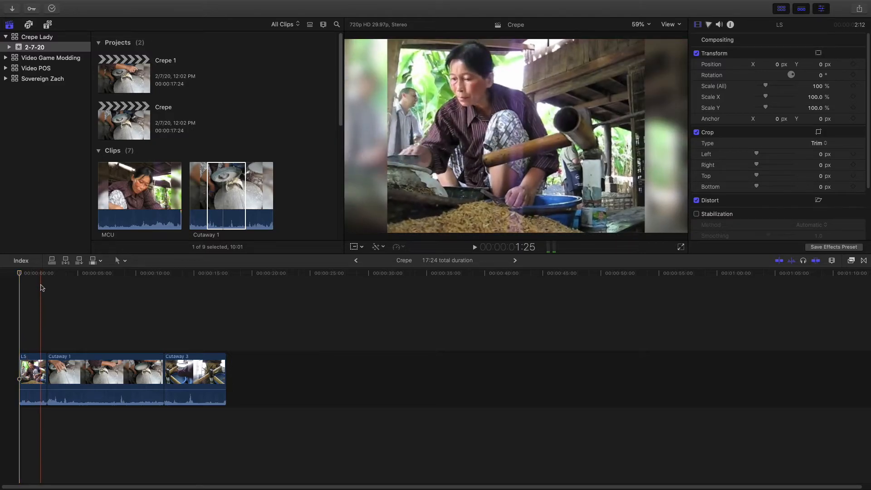
{"action": "left_click", "coordinate": [197, 239]}
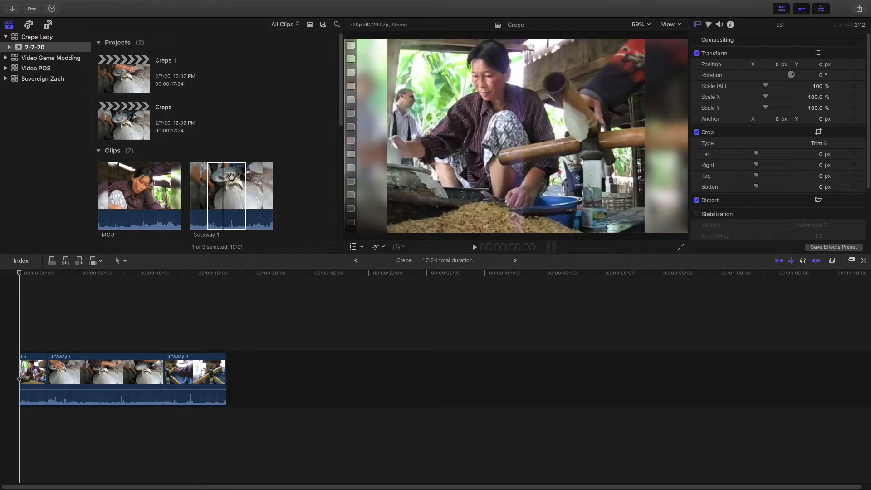
{"action": "scroll", "coordinate": [192, 193], "scroll_direction": "down", "scroll_amount": 5}
{"action": "left_click", "coordinate": [217, 146]}
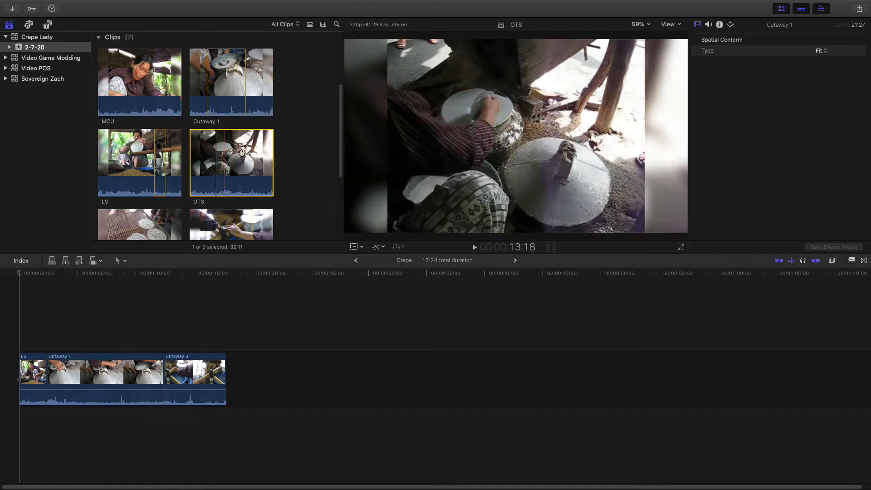
{"action": "scroll", "coordinate": [201, 174], "scroll_direction": "down", "scroll_amount": 5}
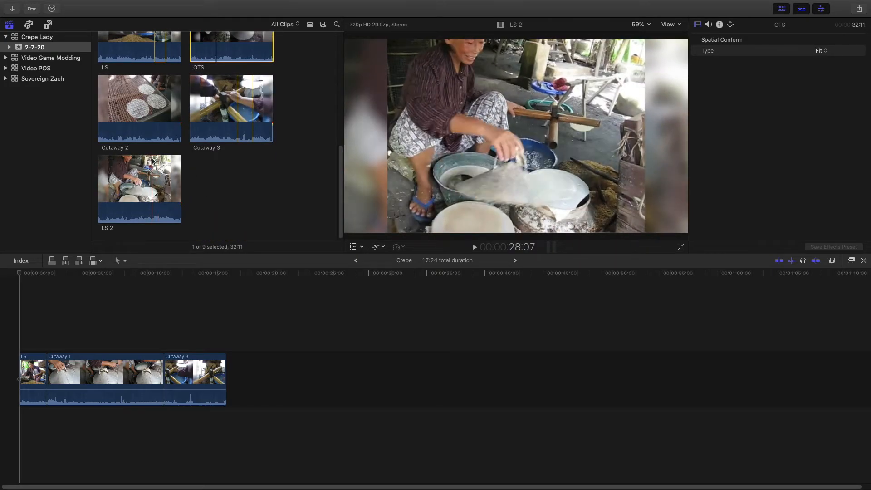
{"action": "scroll", "coordinate": [156, 153], "scroll_direction": "up", "scroll_amount": 4}
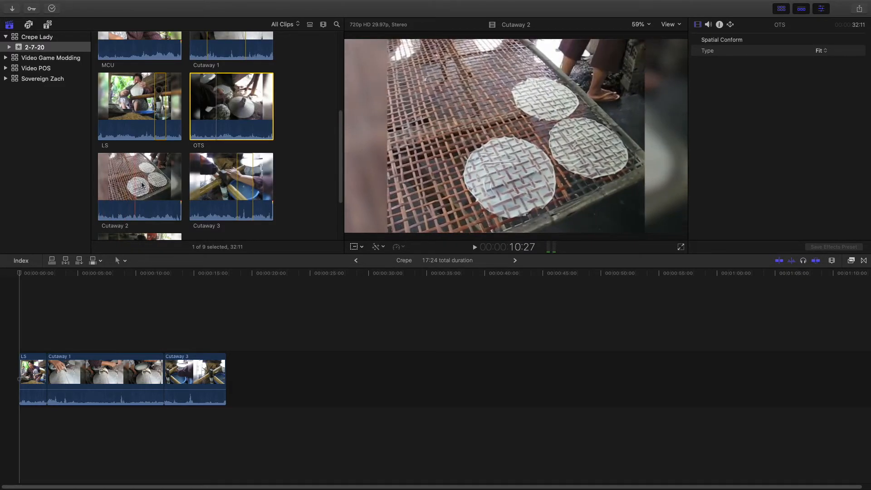
{"action": "scroll", "coordinate": [152, 182], "scroll_direction": "up", "scroll_amount": 5}
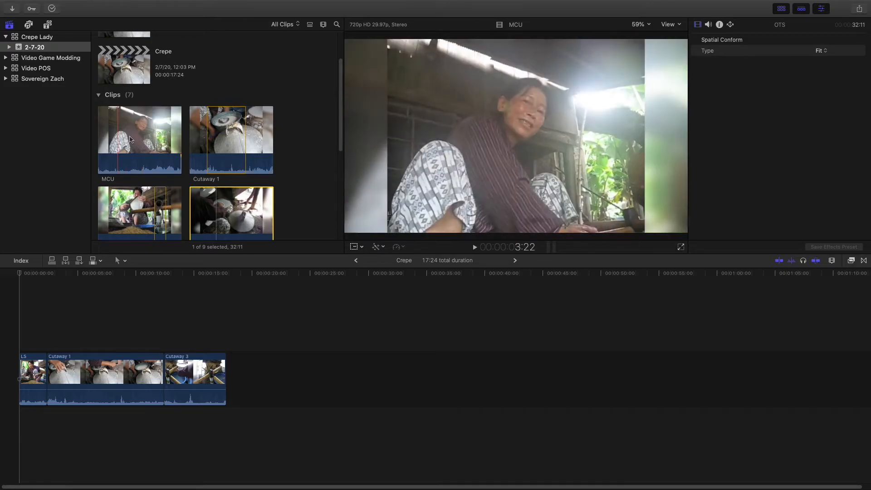
{"action": "left_click", "coordinate": [120, 171]}
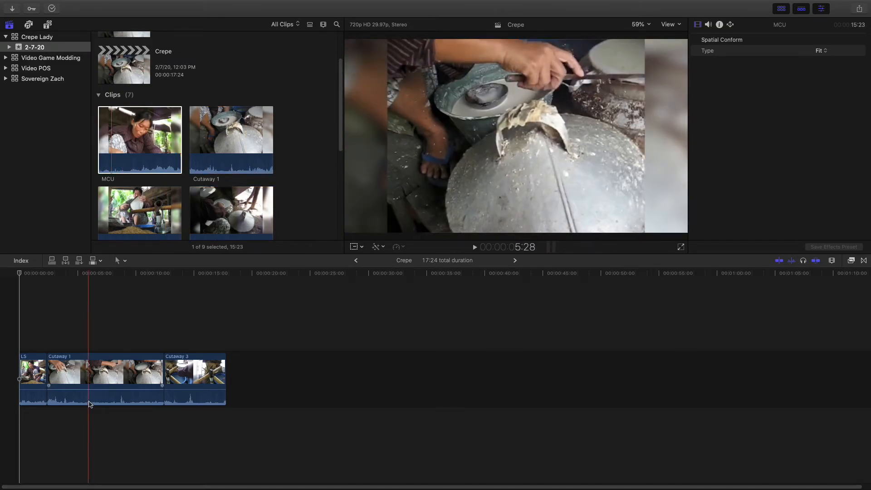
Check the individual durations of the LS, Cutaway 1 and Cutaway 3 clips in the timeline
{"action": "left_click", "coordinate": [34, 371]}
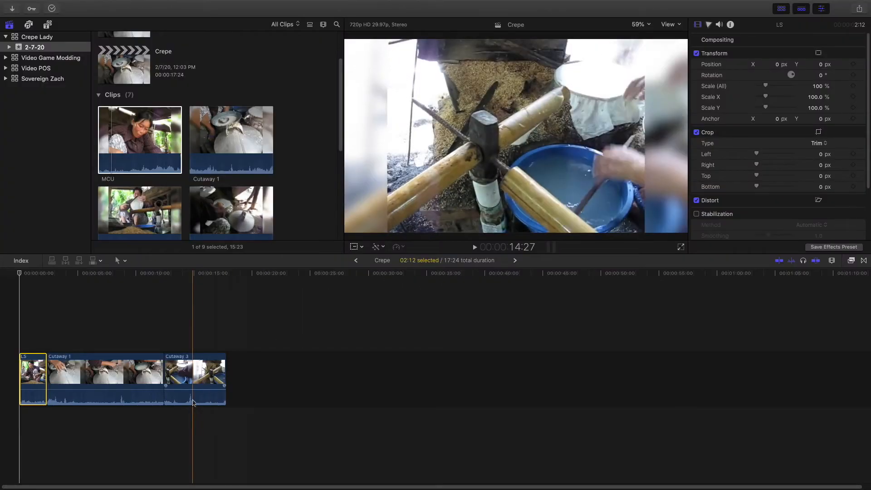
{"action": "left_click", "coordinate": [90, 379]}
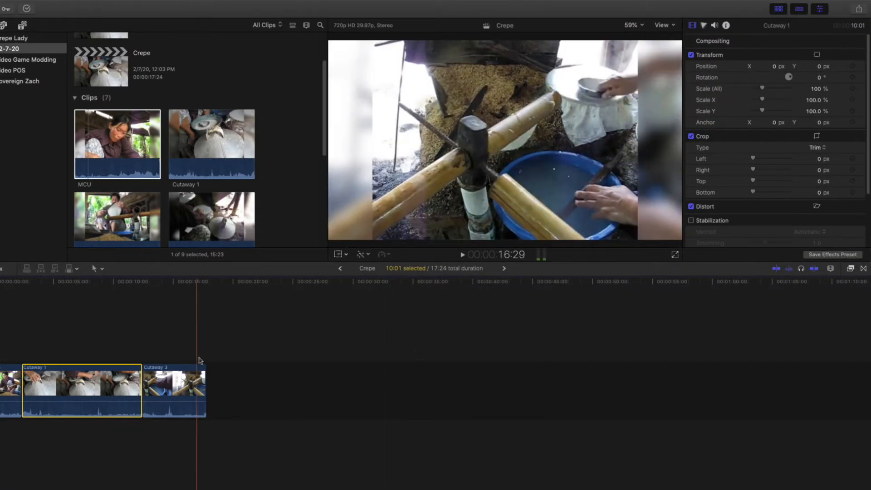
{"action": "left_click", "coordinate": [152, 373]}
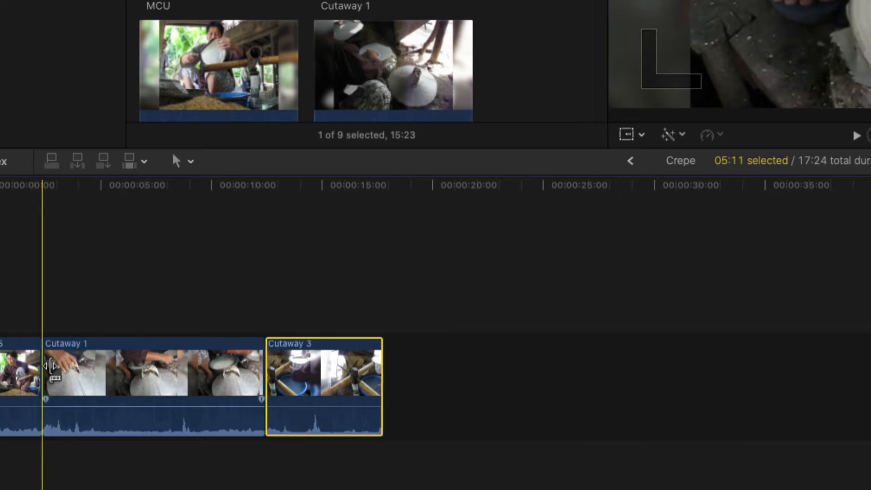
Trim about 6 seconds off the start of the Cutaway 1 clip in the timeline
{"action": "left_click", "coordinate": [53, 366]}
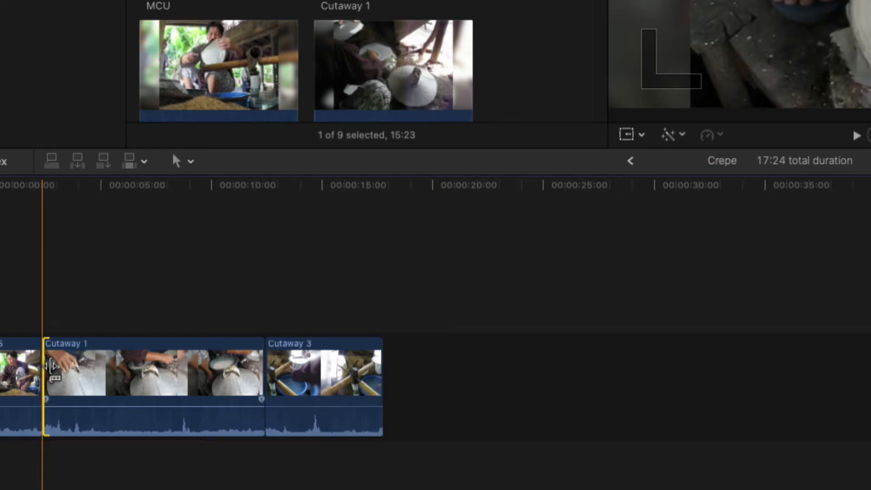
{"action": "left_click_drag", "start_coordinate": [52, 366], "coordinate": [55, 365]}
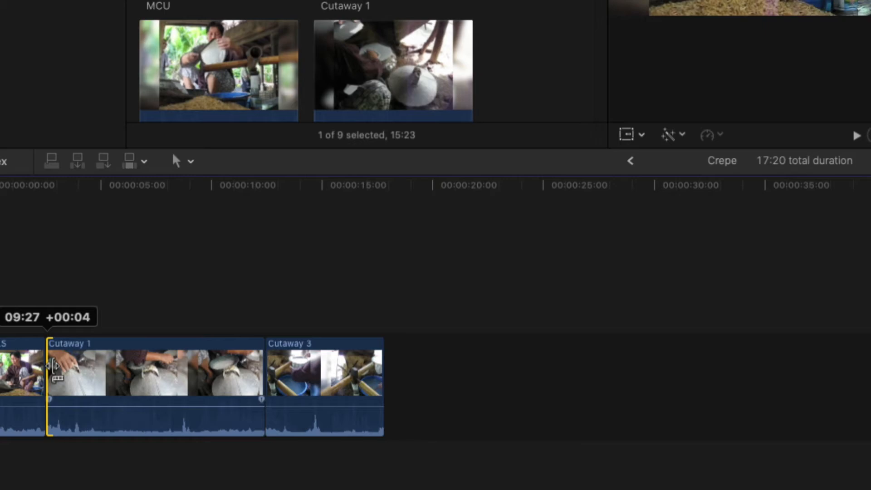
{"action": "left_click_drag", "start_coordinate": [53, 366], "coordinate": [186, 366]}
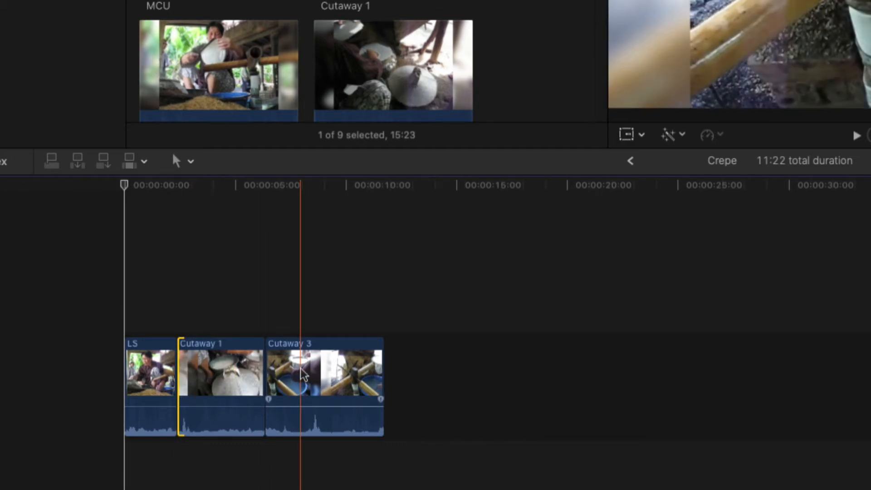
Position the playhead midway through Cutaway 1, review the available editing tools and switch to the Blade tool
{"action": "left_click", "coordinate": [227, 283]}
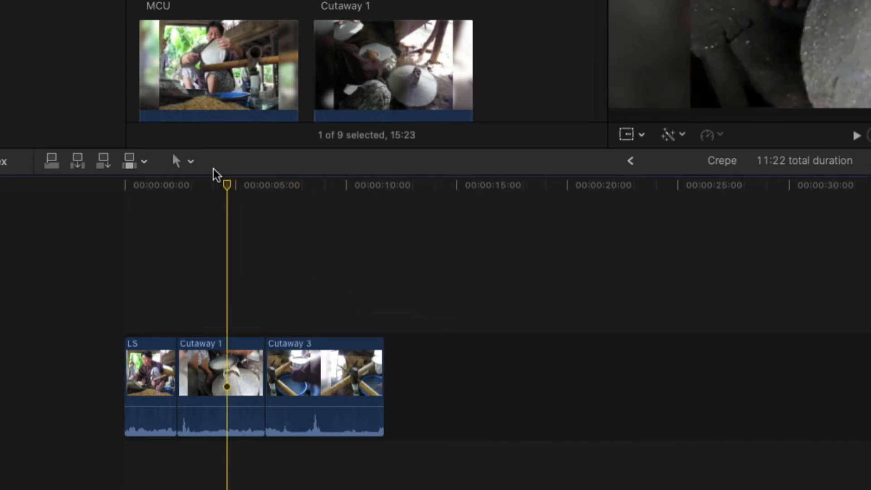
{"action": "left_click", "coordinate": [193, 163]}
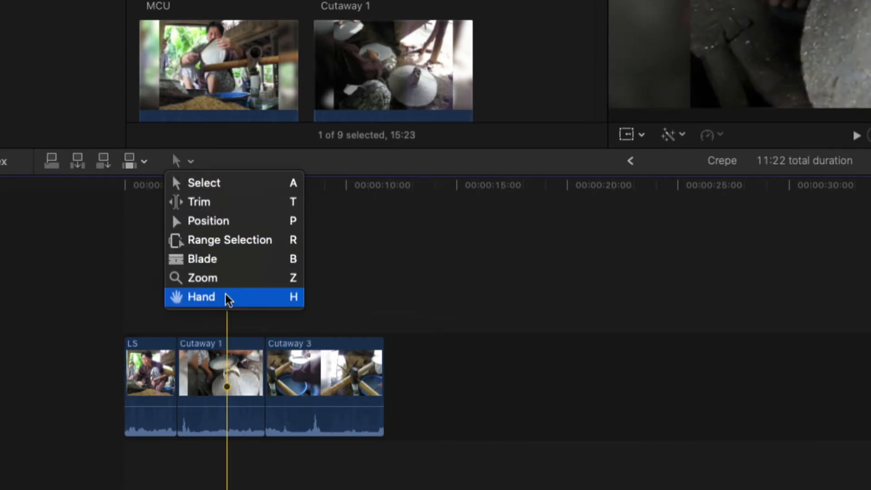
{"action": "left_click", "coordinate": [431, 254]}
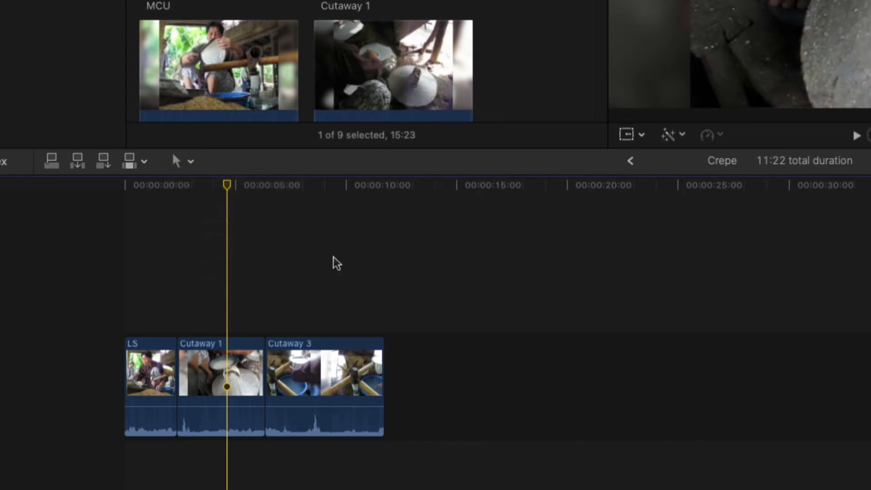
{"action": "key", "text": "p"}
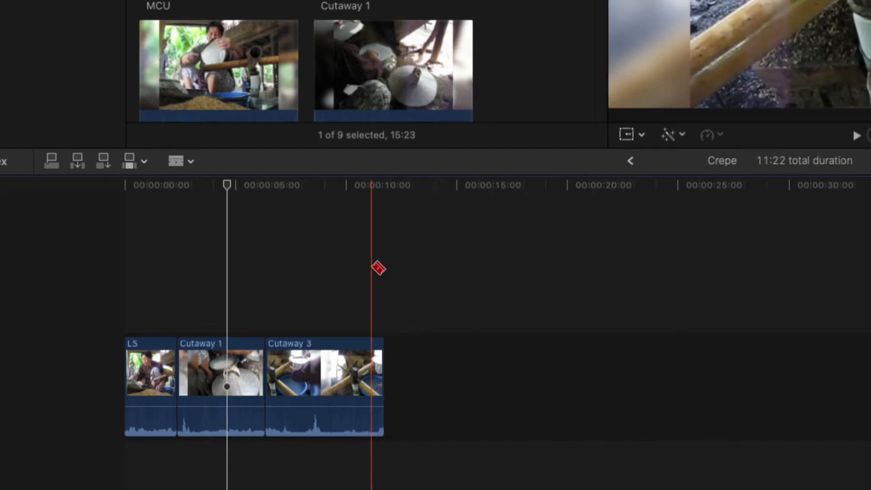
Return to the Select tool, show the retime editor on Cutaway 1 and slow the clip to 14%
{"action": "key", "text": "a"}
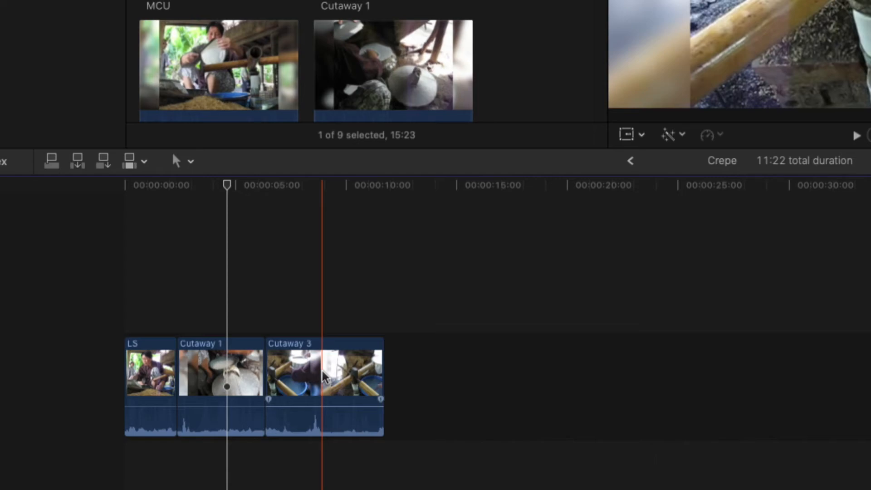
{"action": "left_click", "coordinate": [323, 377]}
{"action": "left_click", "coordinate": [236, 374]}
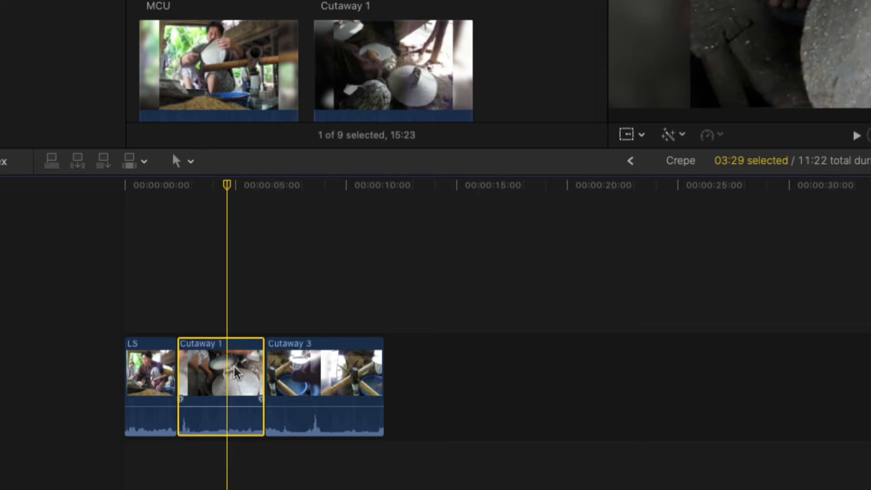
{"action": "key", "text": "super+r"}
{"action": "left_click_drag", "start_coordinate": [264, 334], "coordinate": [822, 335]}
Play the slowed Cutaway 1 and set the clip's retiming video quality to Optical Flow
{"action": "key", "text": "space"}
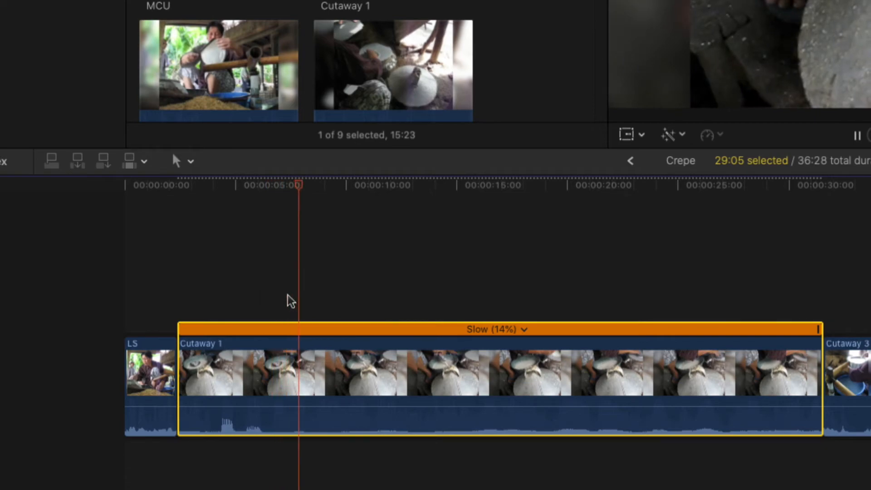
{"action": "left_click", "coordinate": [301, 294]}
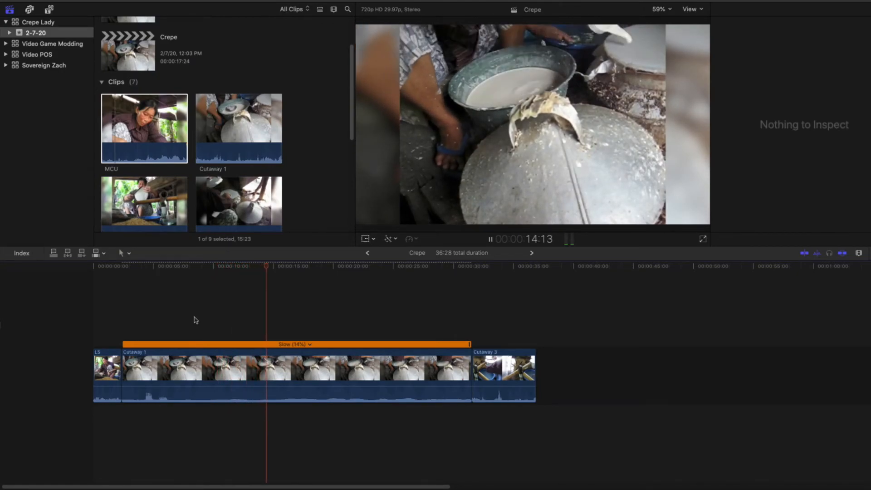
{"action": "key", "text": "space"}
{"action": "left_click", "coordinate": [280, 369]}
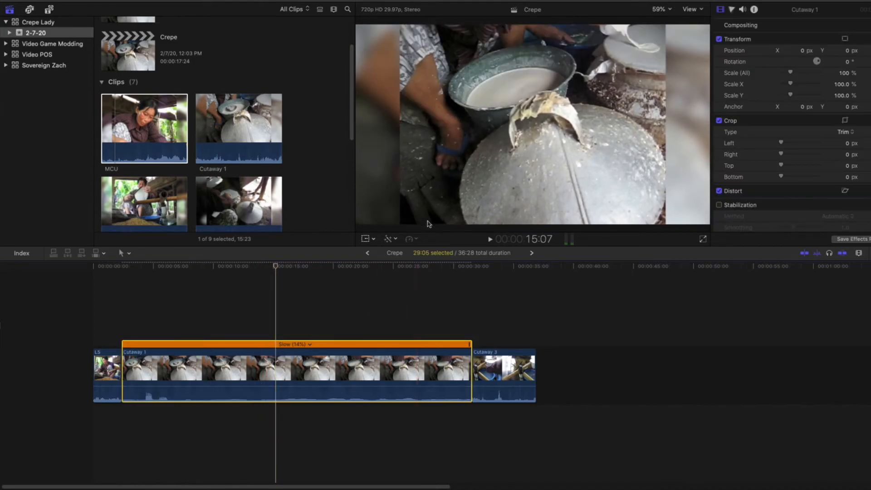
{"action": "left_click", "coordinate": [416, 240]}
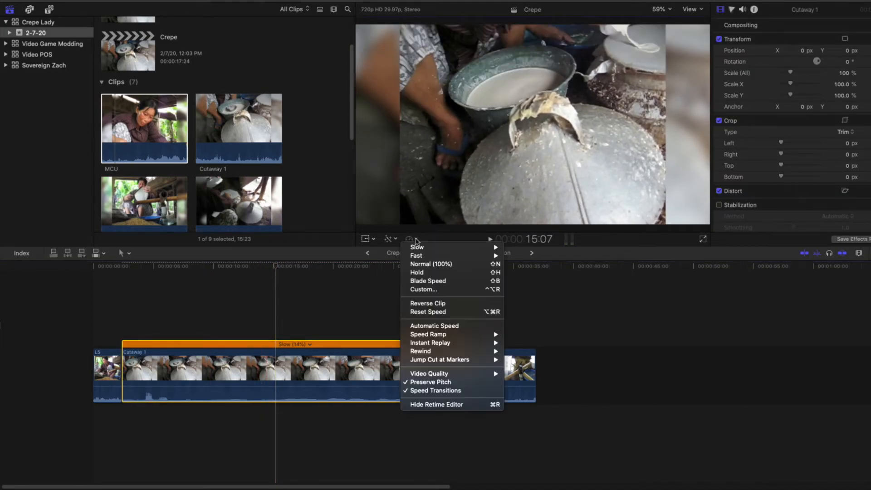
{"action": "mouse_move", "coordinate": [465, 373]}
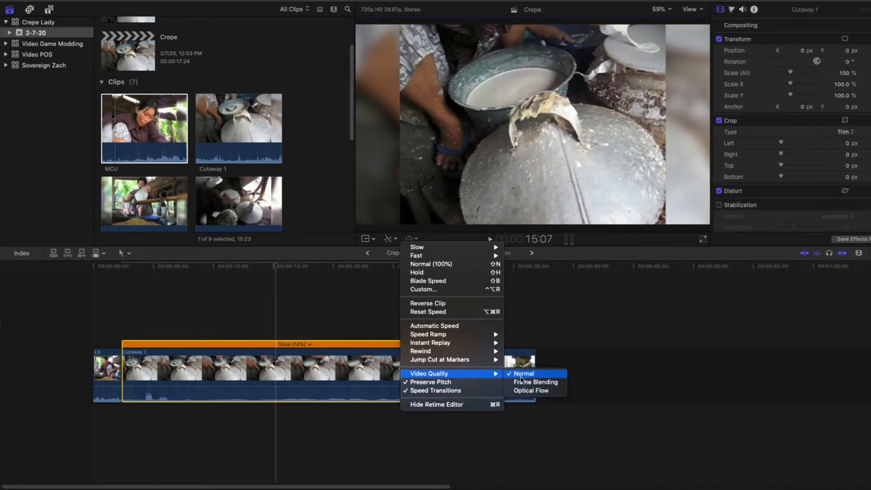
{"action": "left_click", "coordinate": [521, 390]}
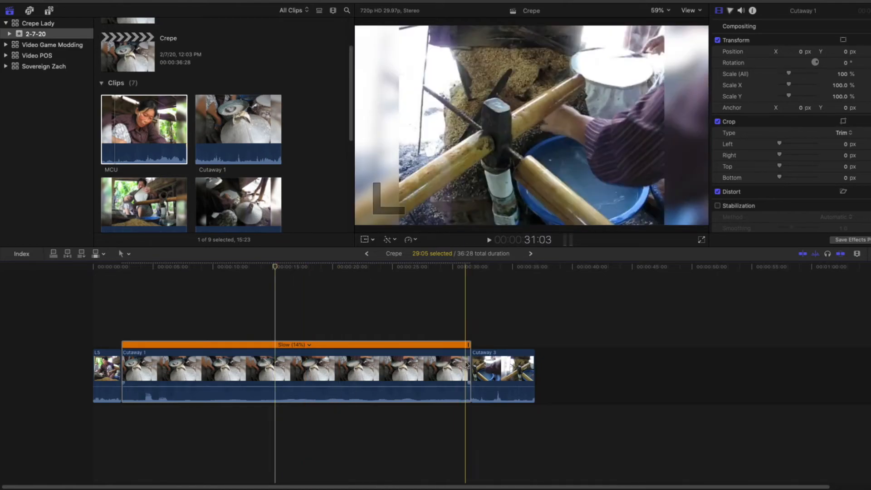
Retime Cutaway 1 to 36% slow motion and place the playhead at the start of the clip
{"action": "left_click_drag", "start_coordinate": [469, 345], "coordinate": [253, 345]}
{"action": "left_click", "coordinate": [121, 308]}
{"action": "key", "text": "super+4"}
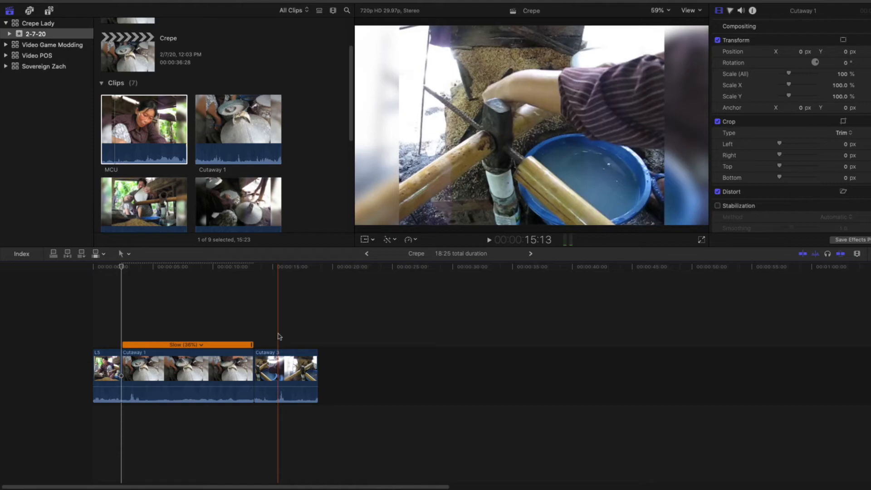
Select the Cutaway 3 clip in the timeline and try switching between the Blade and Select tools
{"action": "key", "text": "c"}
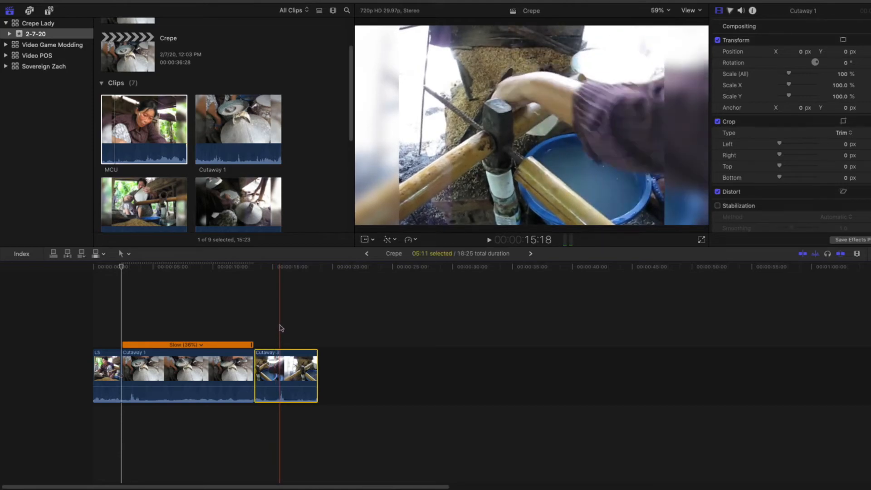
{"action": "key", "text": "v"}
{"action": "key", "text": "v"}
{"action": "key", "text": "b"}
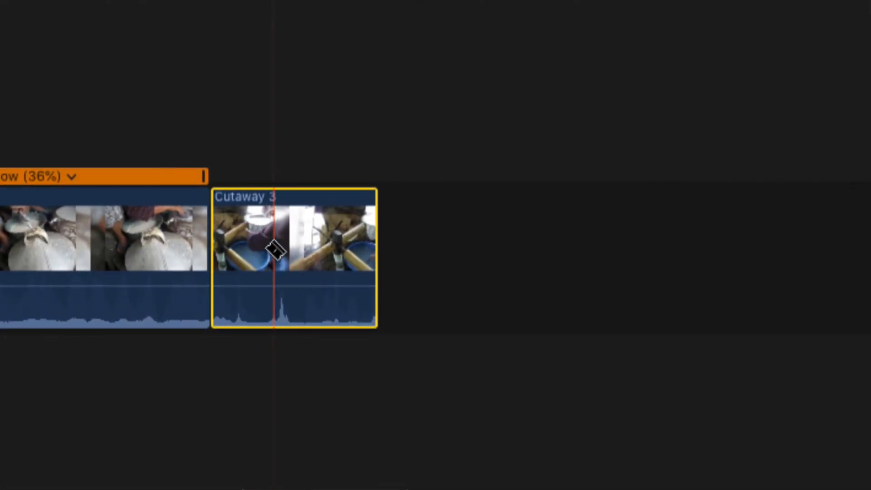
{"action": "key", "text": "a"}
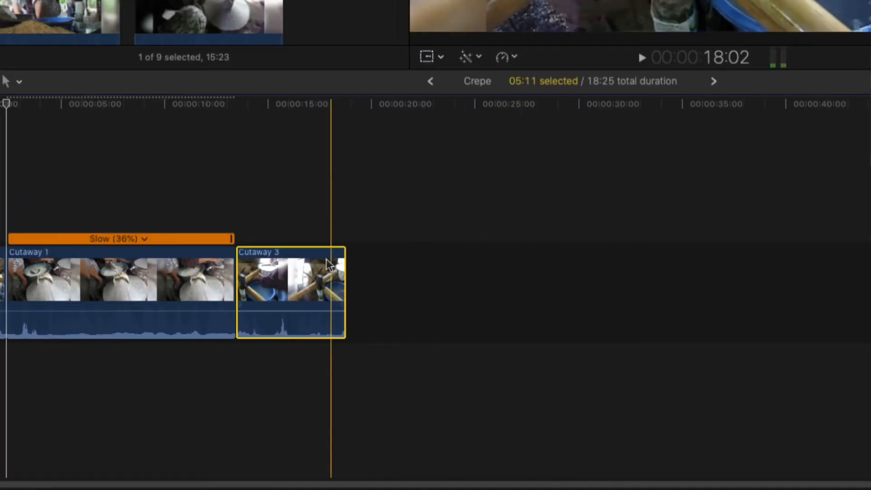
Try splitting Cutaway 3 near its end and deleting the last piece, and undo both edits
{"action": "key", "text": "b"}
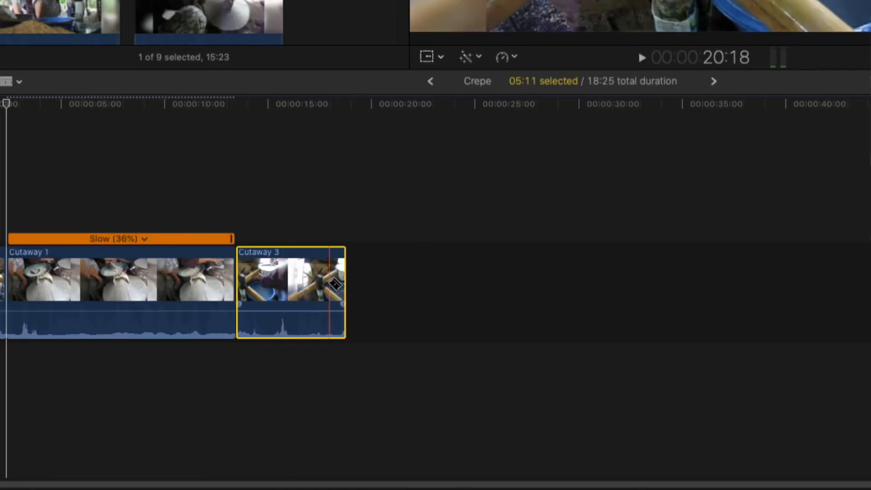
{"action": "left_click", "coordinate": [313, 284]}
{"action": "key", "text": "a"}
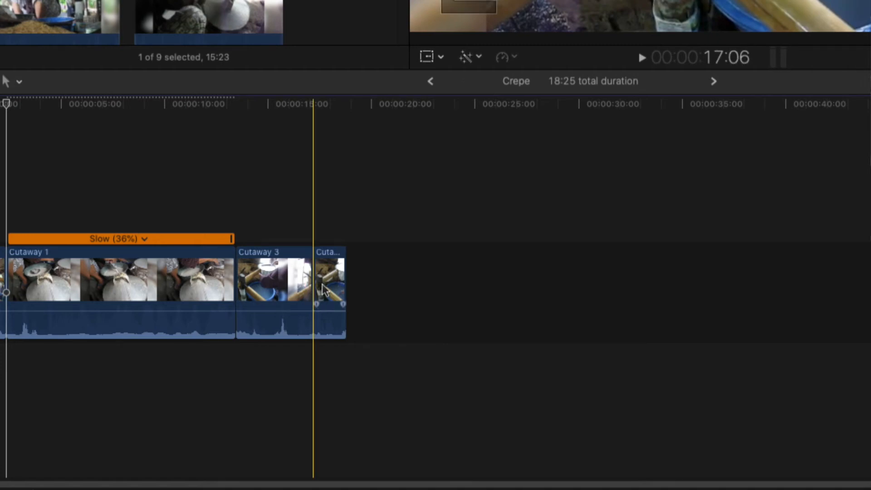
{"action": "key", "text": "t"}
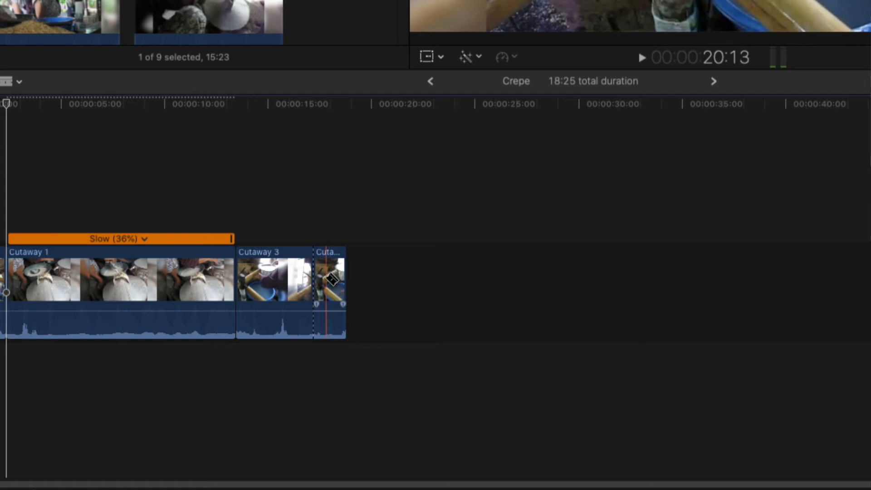
{"action": "key", "text": "a"}
{"action": "left_click", "coordinate": [331, 284]}
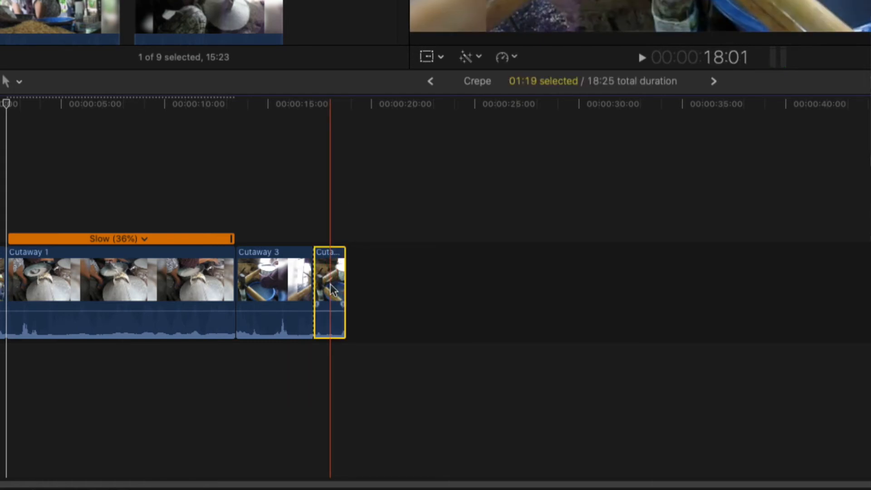
{"action": "key", "text": "Delete"}
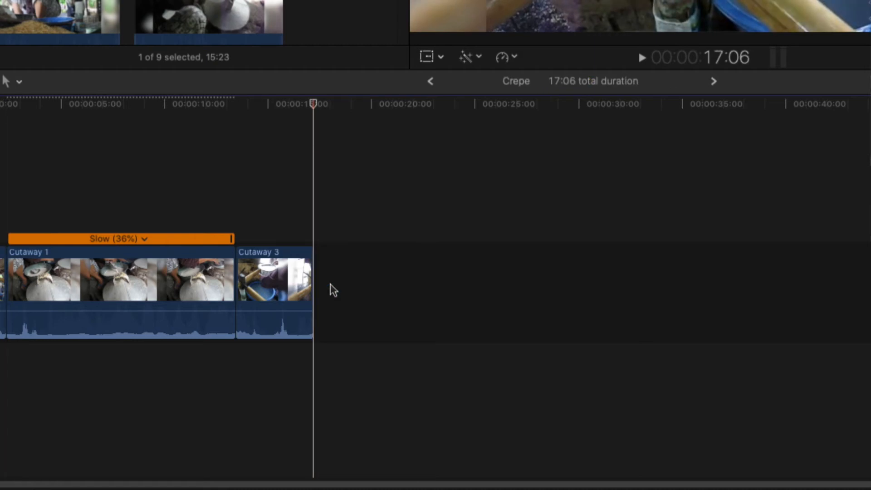
{"action": "key", "text": "super+z"}
{"action": "key", "text": "super+shift+a"}
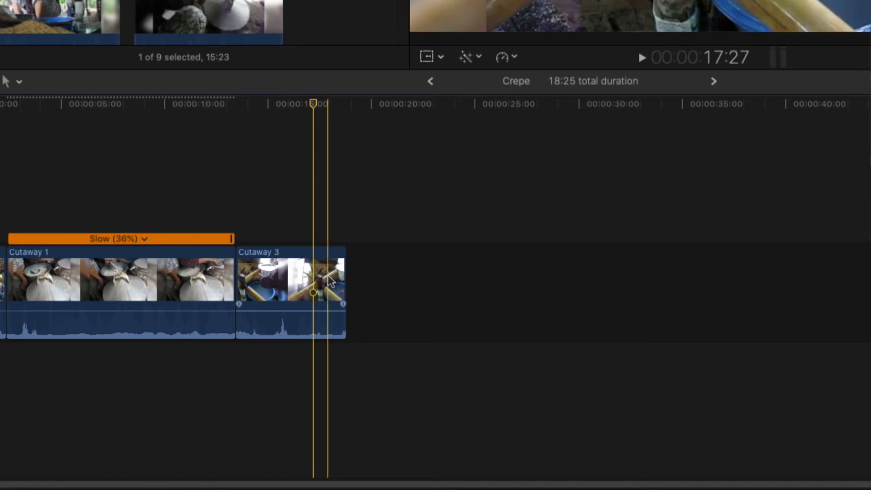
Extend the end of Cutaway 3 by about 7 seconds and blade the clip into three pieces
{"action": "left_click_drag", "start_coordinate": [354, 272], "coordinate": [604, 284]}
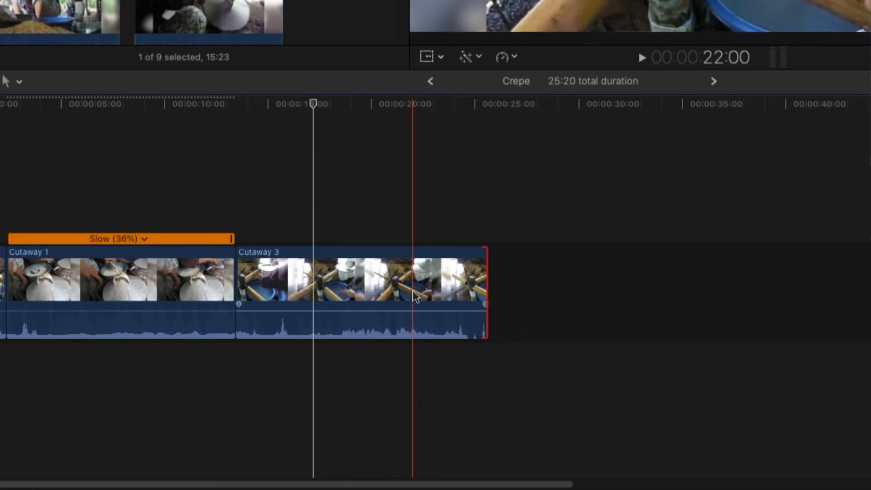
{"action": "key", "text": "b"}
{"action": "left_click", "coordinate": [342, 295]}
{"action": "left_click", "coordinate": [410, 300]}
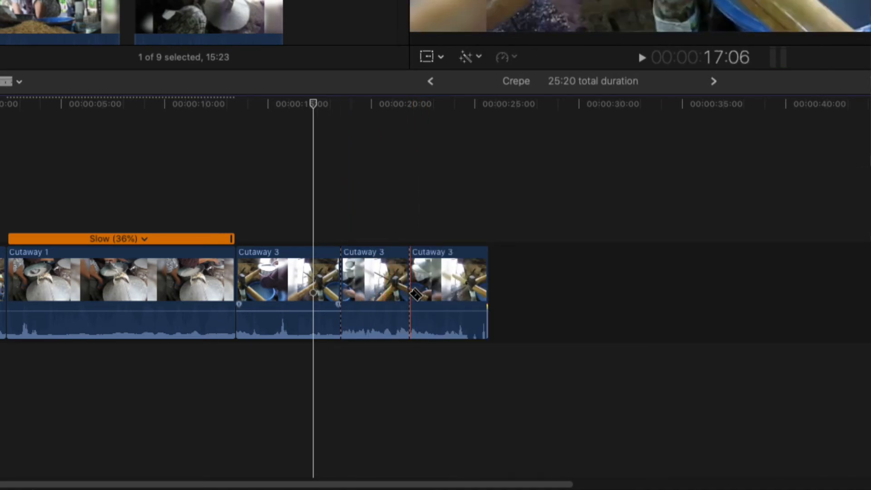
Move the middle Cutaway 3 piece between LS and Cutaway 1 and play the timeline
{"action": "key", "text": "a"}
{"action": "left_click_drag", "start_coordinate": [375, 290], "coordinate": [43, 296]}
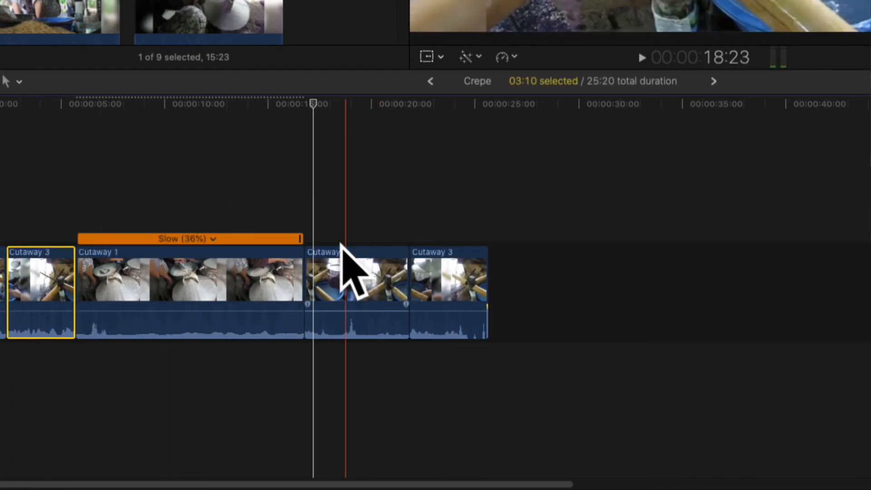
{"action": "key", "text": "space"}
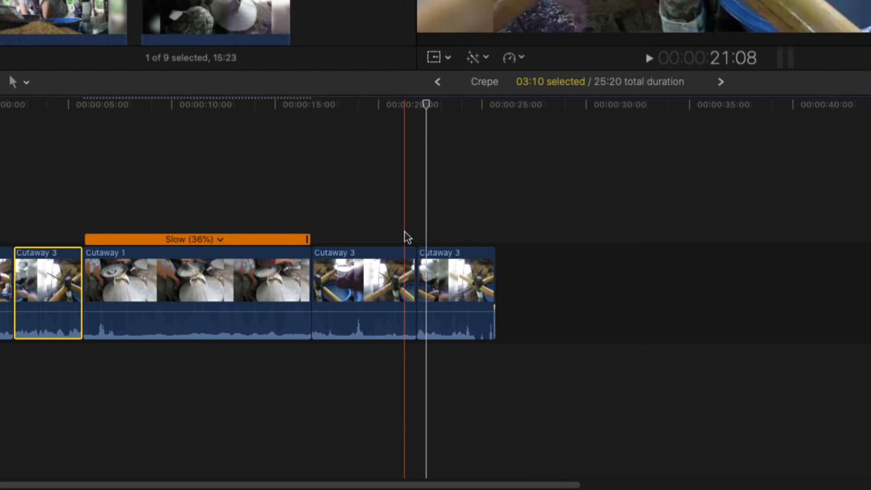
Undo the move of the Cutaway 3 piece and both blade cuts
{"action": "key", "text": "super+z"}
{"action": "key", "text": "super+z"}
{"action": "key", "text": "super+z"}
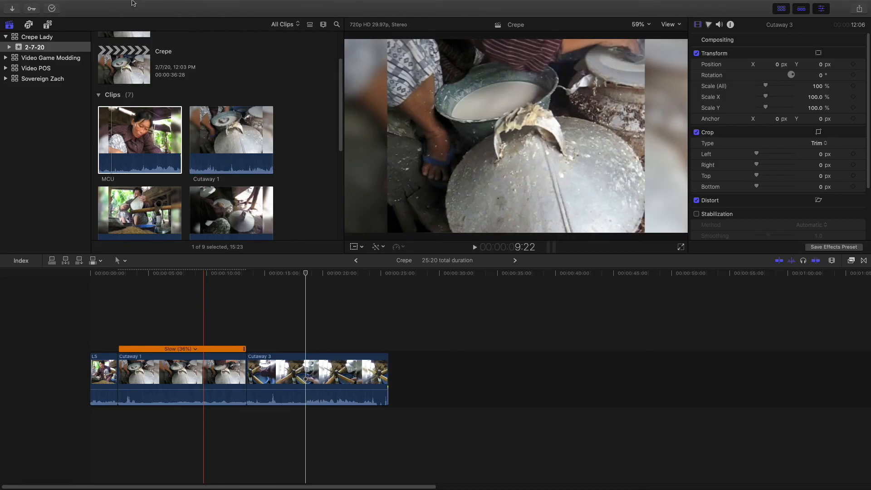
Redo the two blade cuts in Cutaway 3 and the move of its middle piece ahead of Cutaway 1
{"action": "mouse_move", "coordinate": [131, 3]}
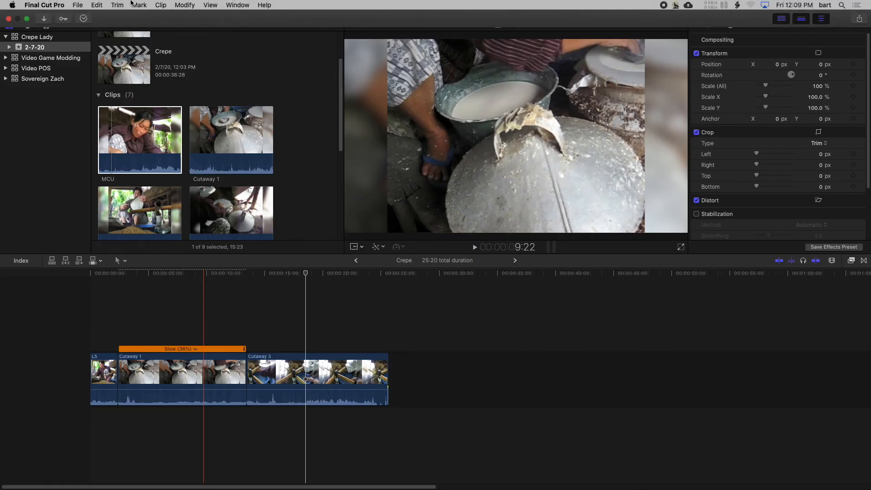
{"action": "left_click", "coordinate": [93, 5]}
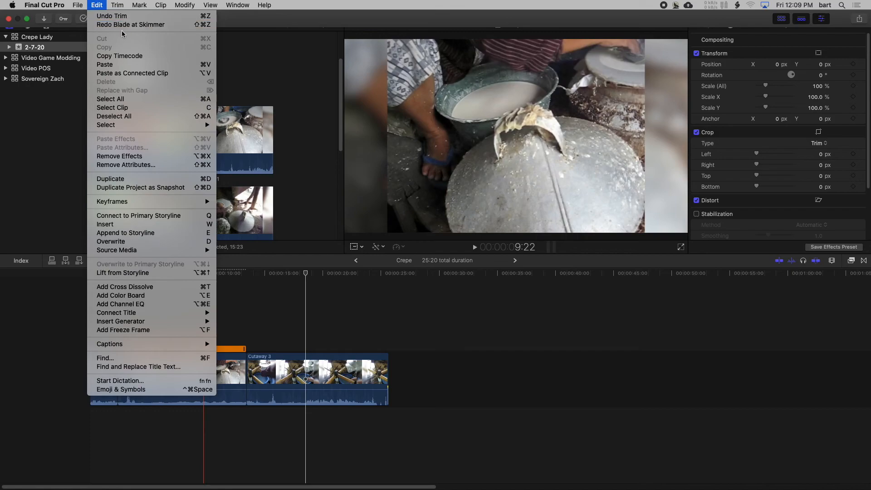
{"action": "left_click", "coordinate": [109, 23]}
{"action": "left_click", "coordinate": [96, 5]}
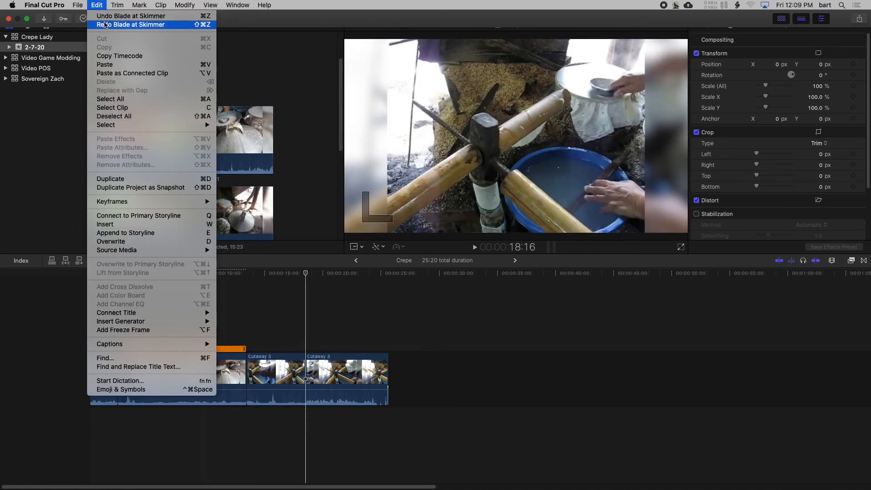
{"action": "left_click", "coordinate": [113, 14]}
{"action": "left_click", "coordinate": [98, 5]}
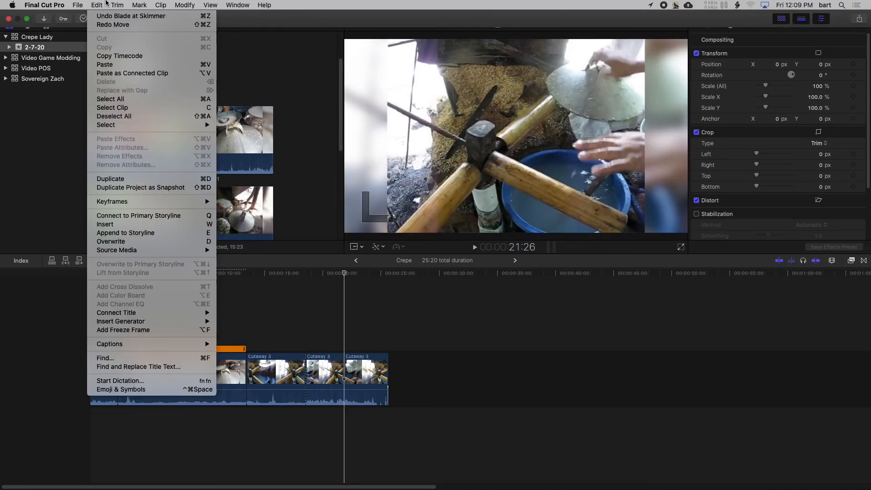
{"action": "left_click", "coordinate": [102, 26]}
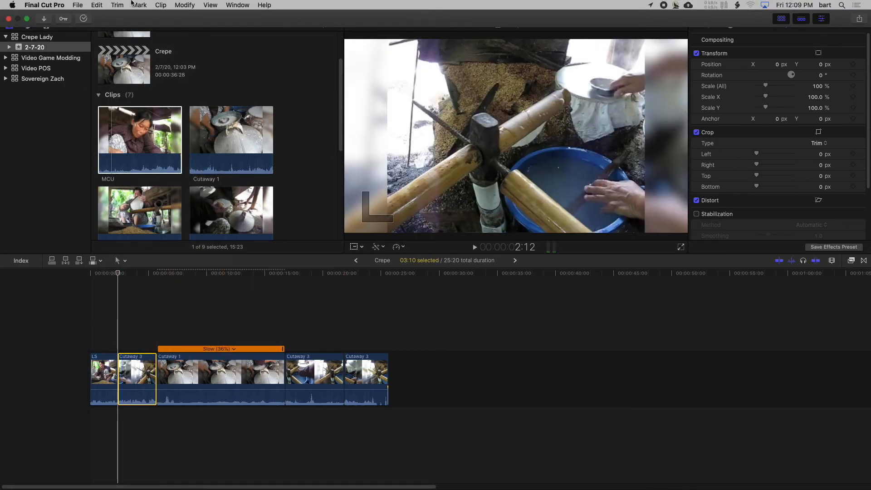
{"action": "left_click", "coordinate": [98, 5]}
{"action": "left_click", "coordinate": [286, 57]}
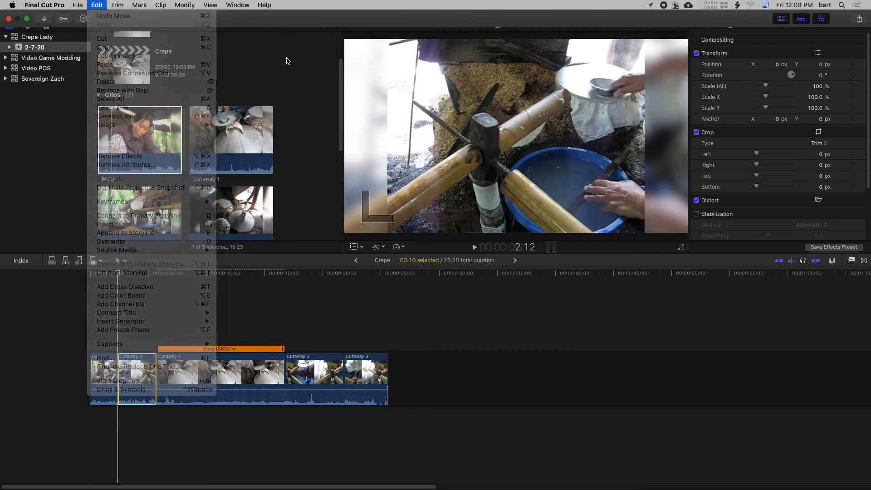
Play the timeline from just before the slowed Cutaway 1 to near its end to judge the slow motion
{"action": "left_click", "coordinate": [150, 313]}
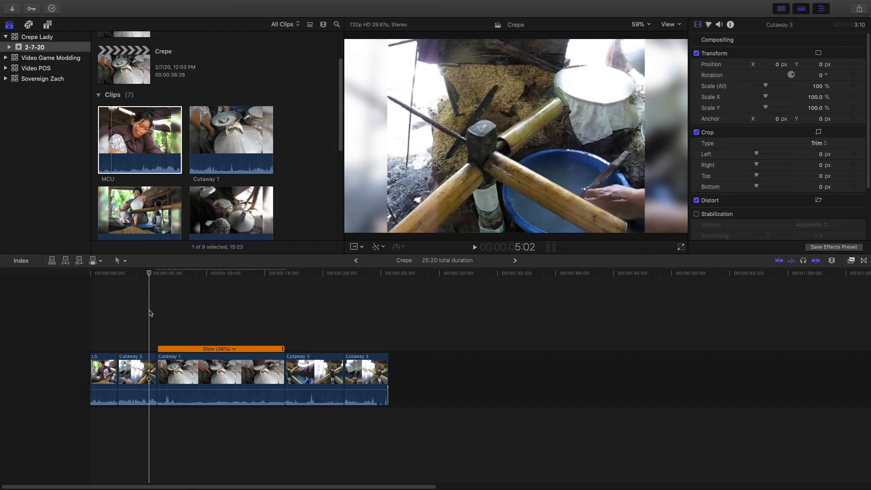
{"action": "left_click", "coordinate": [305, 386]}
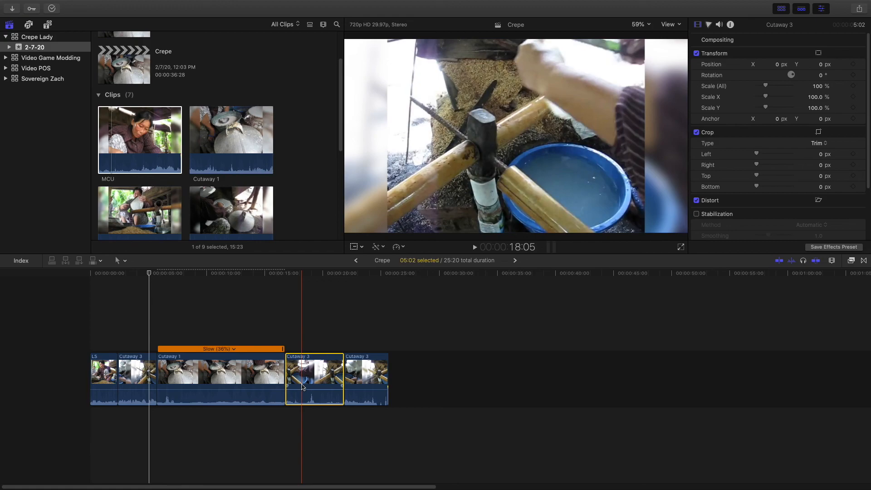
{"action": "key", "text": "space"}
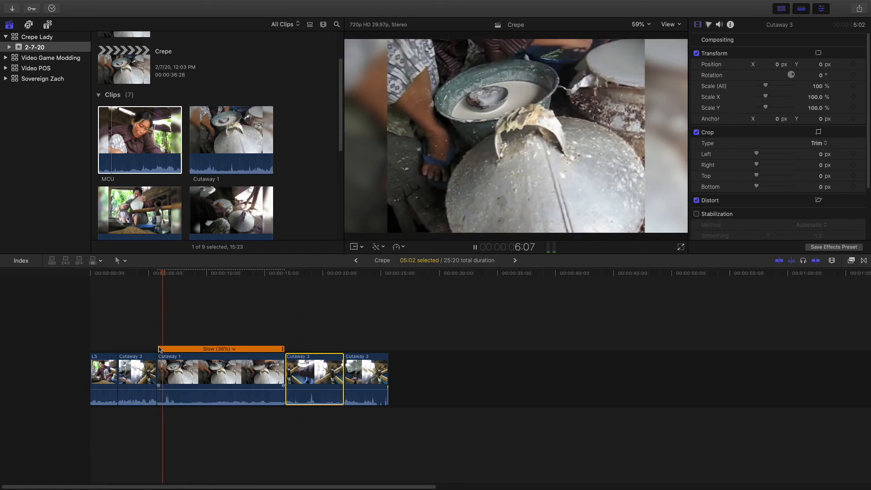
{"action": "key", "text": "XF86AudioRaiseVolume"}
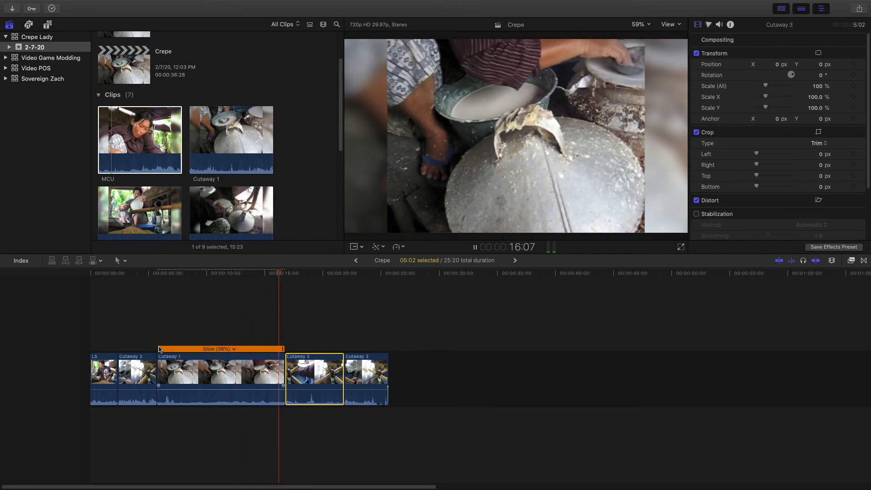
{"action": "key", "text": "space"}
Change the retiming video quality of the Cutaway 1 clip and play it from its start
{"action": "left_click", "coordinate": [200, 372]}
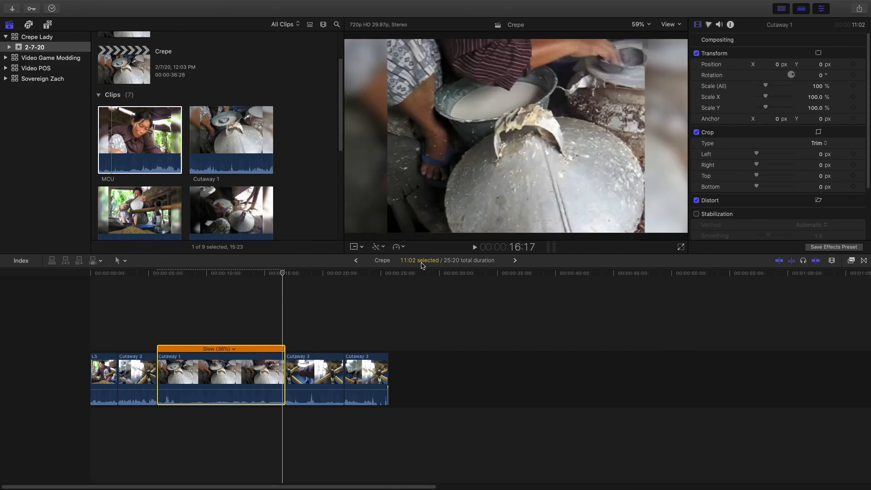
{"action": "left_click", "coordinate": [403, 247]}
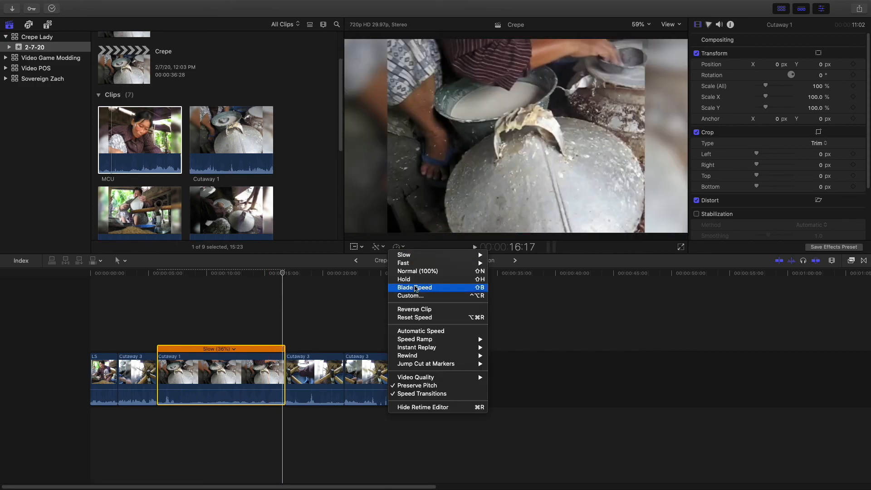
{"action": "mouse_move", "coordinate": [431, 377]}
{"action": "left_click", "coordinate": [513, 382]}
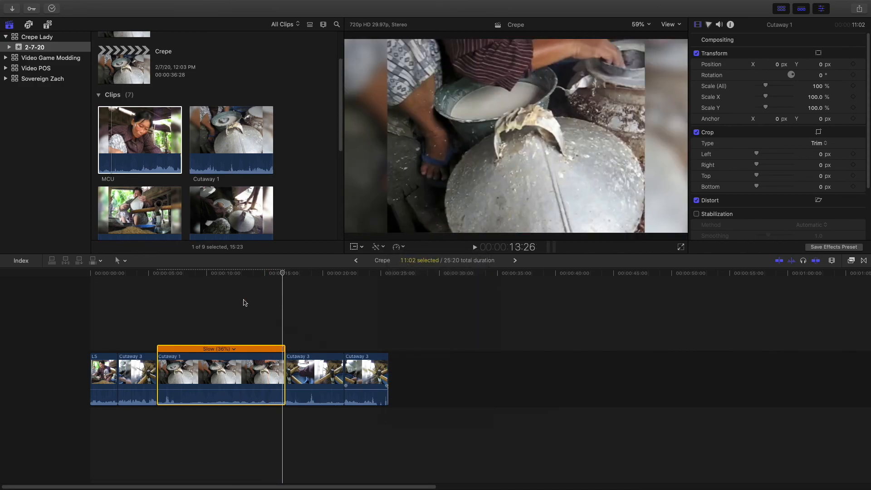
{"action": "left_click", "coordinate": [156, 273]}
{"action": "key", "text": "space"}
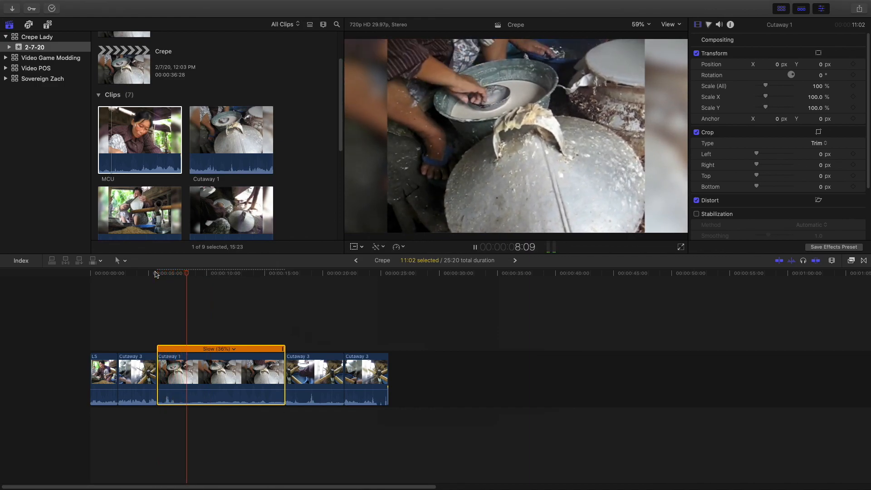
{"action": "key", "text": "space"}
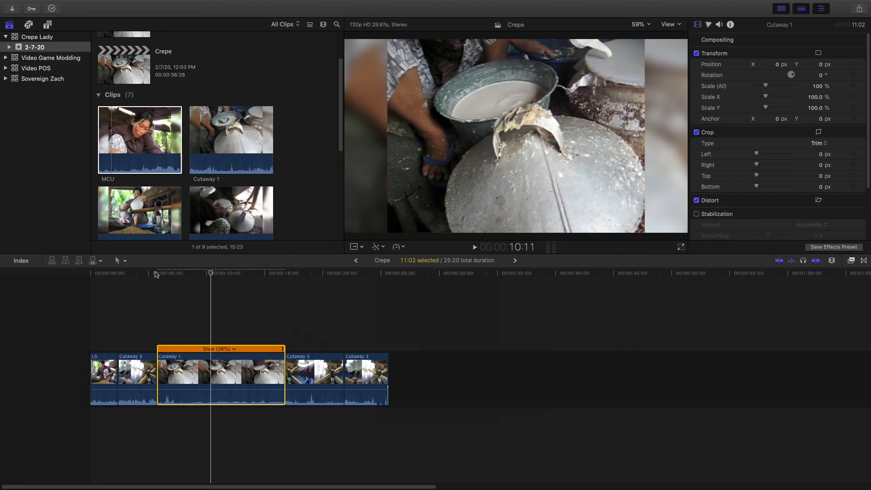
Switch to the Blade tool and take the editing window out of full screen
{"action": "key", "text": "r"}
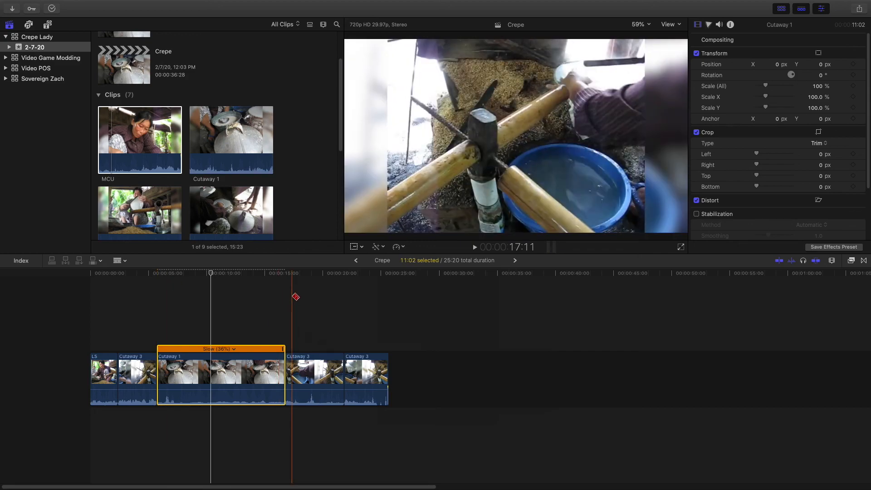
{"action": "key", "text": "ctrl+super+f"}
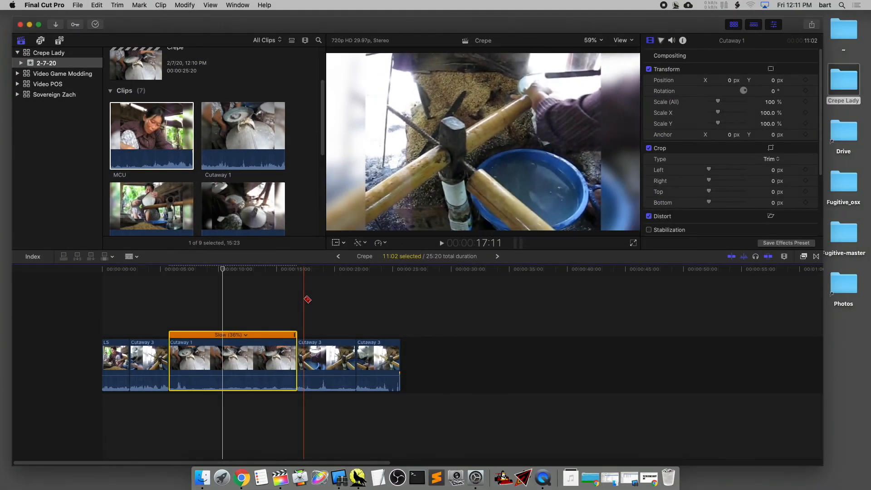